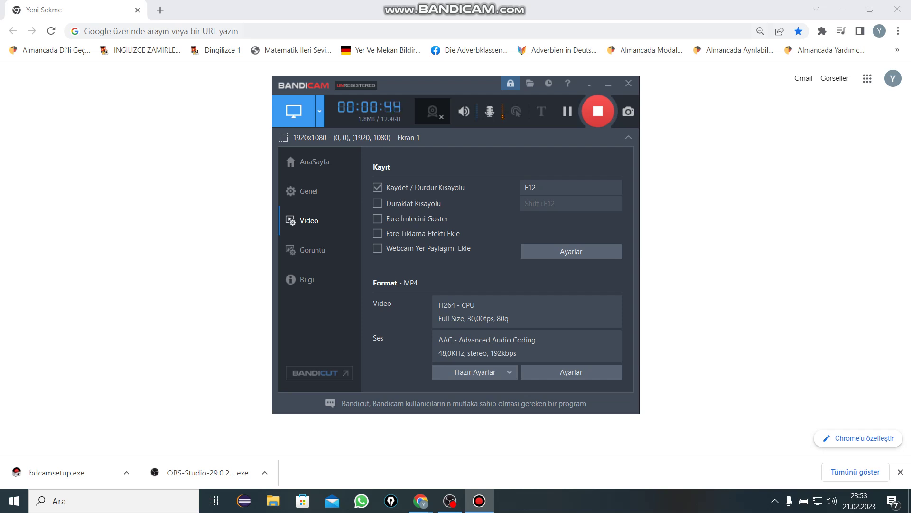
Minimize the screen recorder, switch to OBS Studio and hide the Ortam Kaynağı source in the scene
left_click(608, 84)
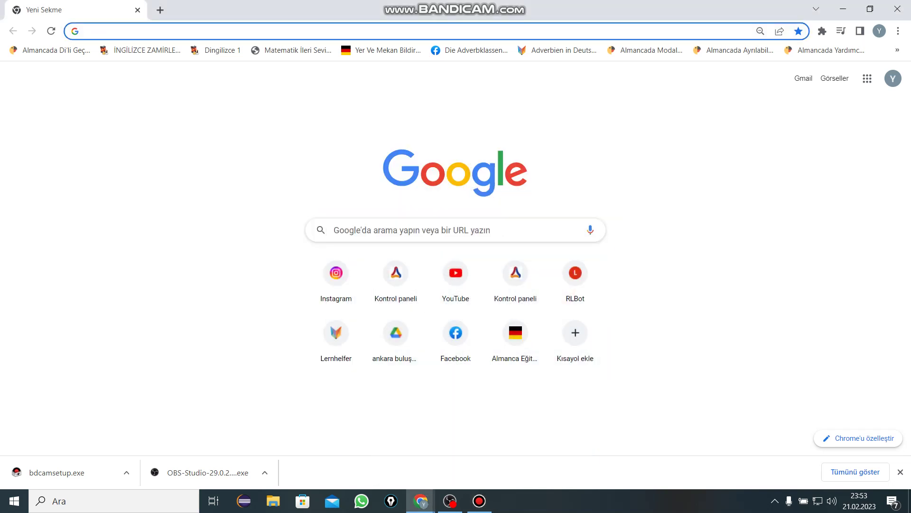
left_click(450, 500)
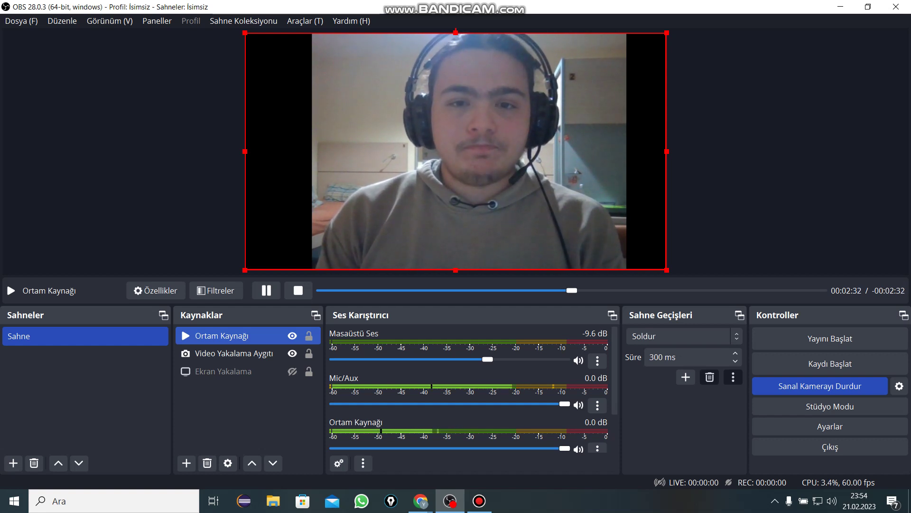
key("F1")
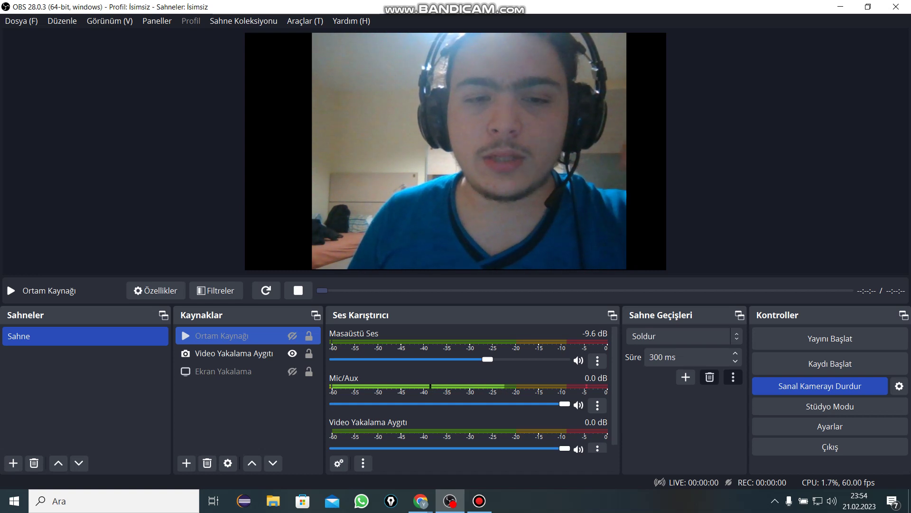
Toggle the Ortam Kaynağı source's visibility on and off several times, leaving it shown over the Video Yakalama Aygıtı source
left_click(292, 336)
left_click(293, 336)
left_click(292, 336)
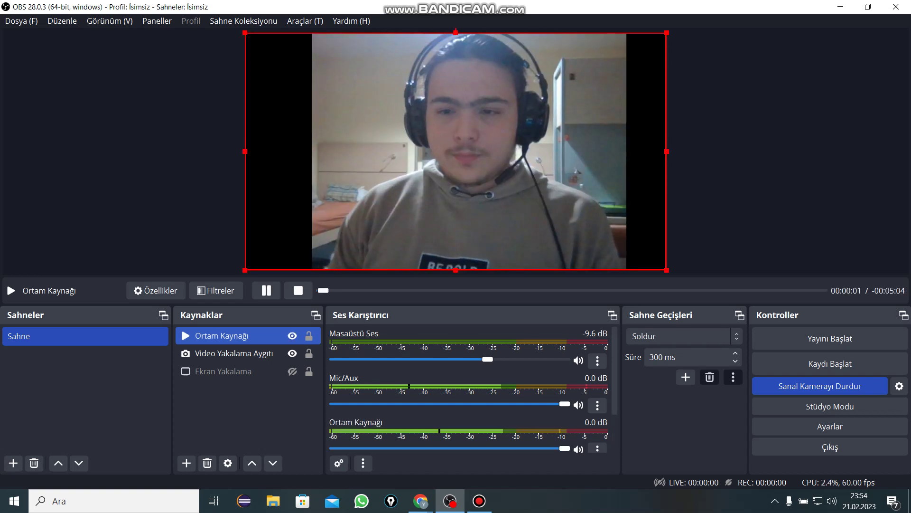
left_click(292, 336)
left_click(293, 335)
left_click(292, 335)
left_click(293, 335)
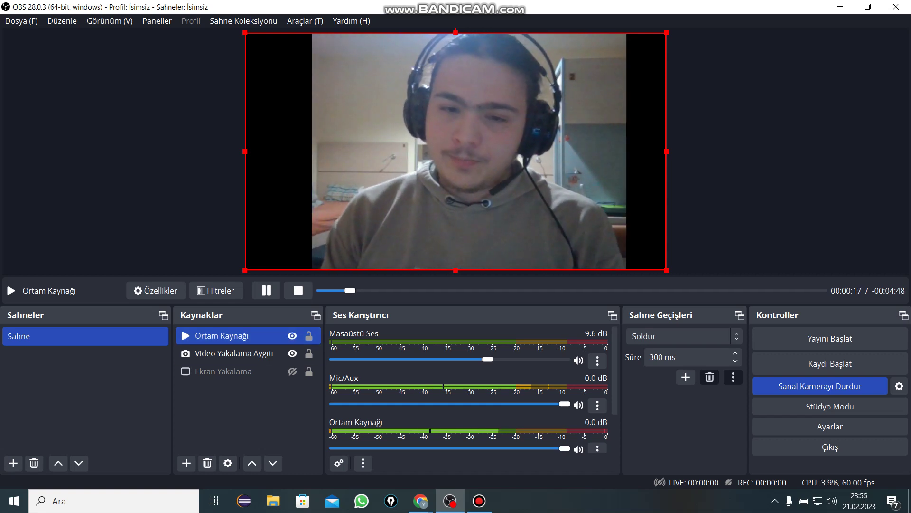
Minimize the open windows, open Zoom from the desktop and start a new meeting with computer audio
left_click(840, 6)
left_click(841, 7)
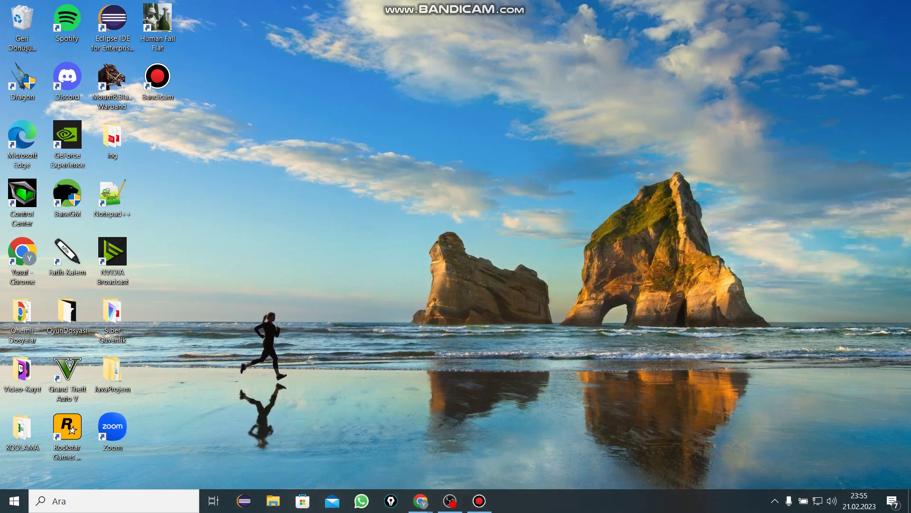
key("Return")
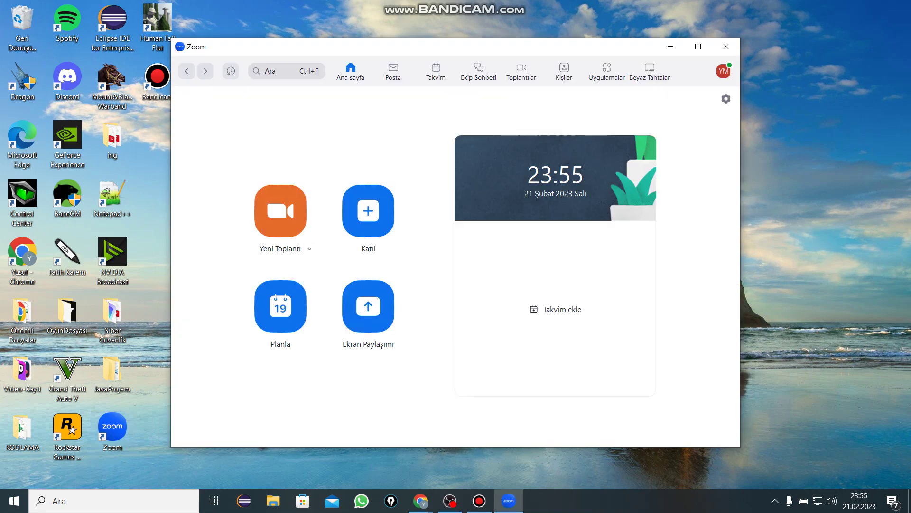
left_click(280, 211)
left_click(296, 12)
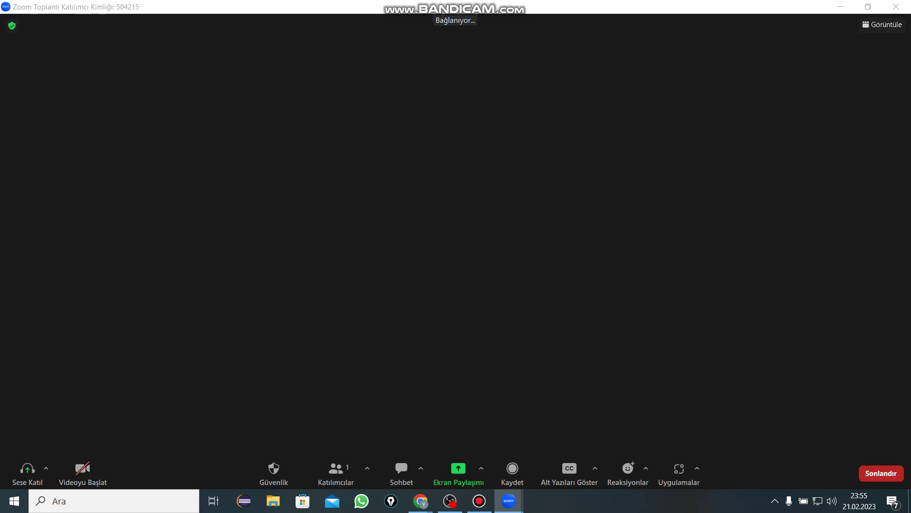
left_click(456, 216)
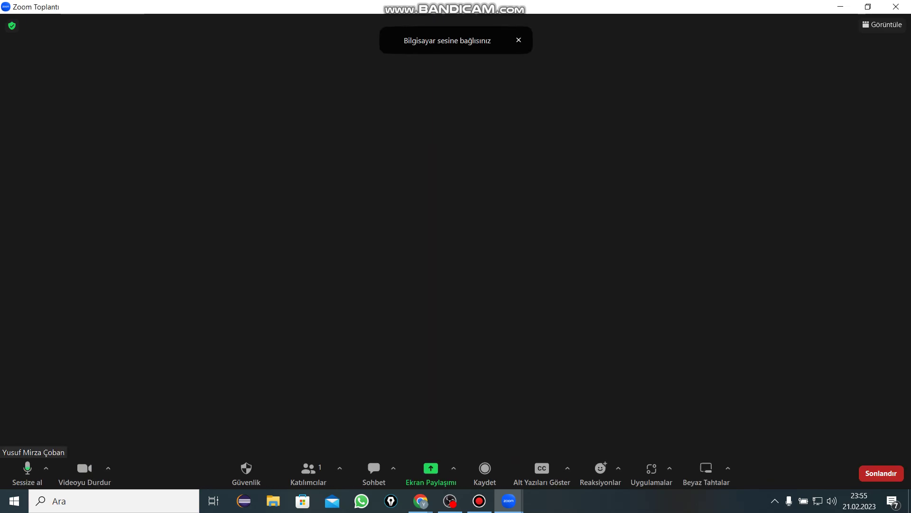
Select OBS Virtual Camera as the camera for the Zoom meeting
left_click(108, 468)
key("Down")
key("Down")
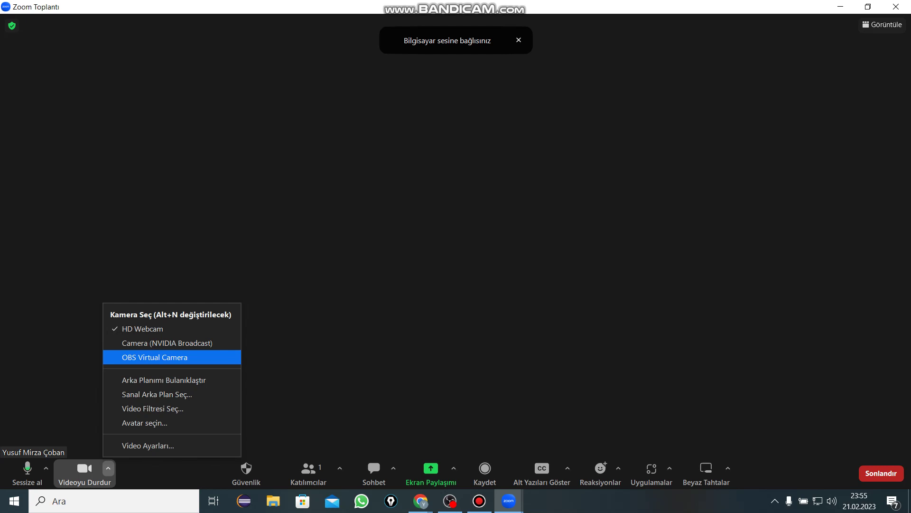
key("Return")
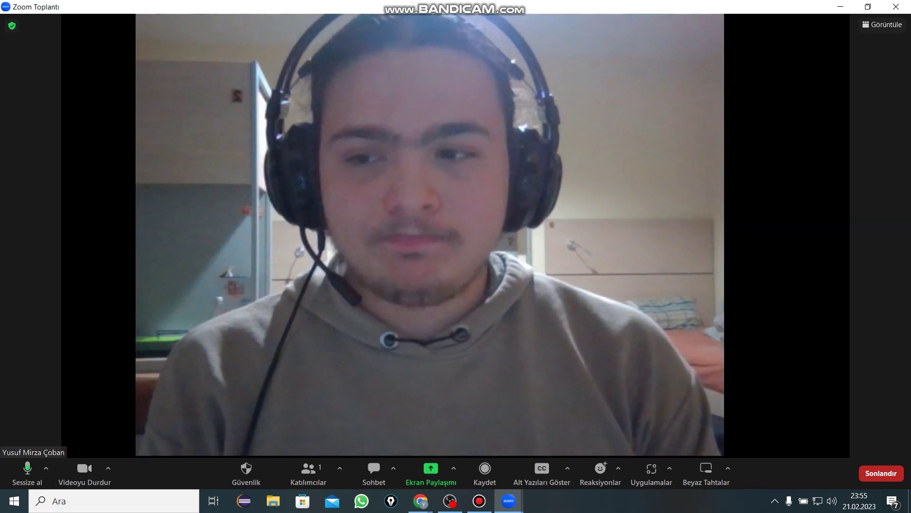
Hide the Ortam Kaynağı source in OBS Studio and return to the Zoom meeting to view the live camera
left_click(449, 500)
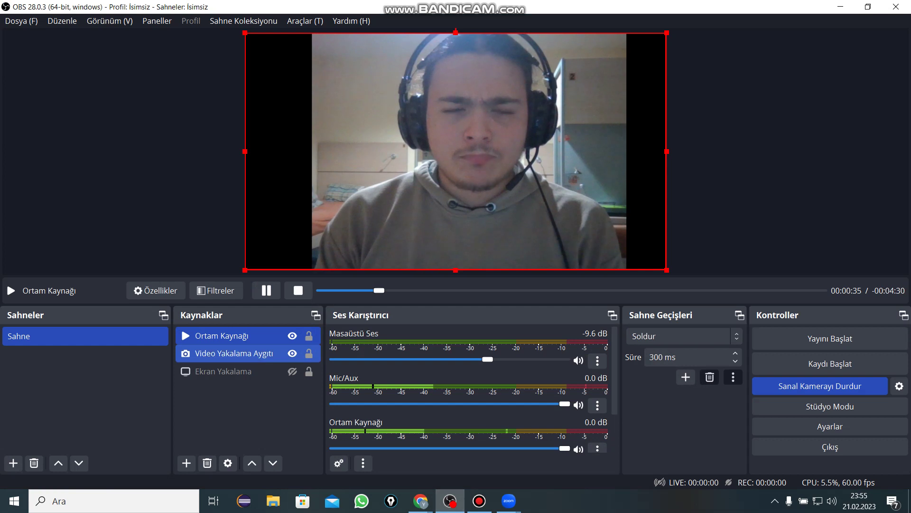
left_click(293, 336)
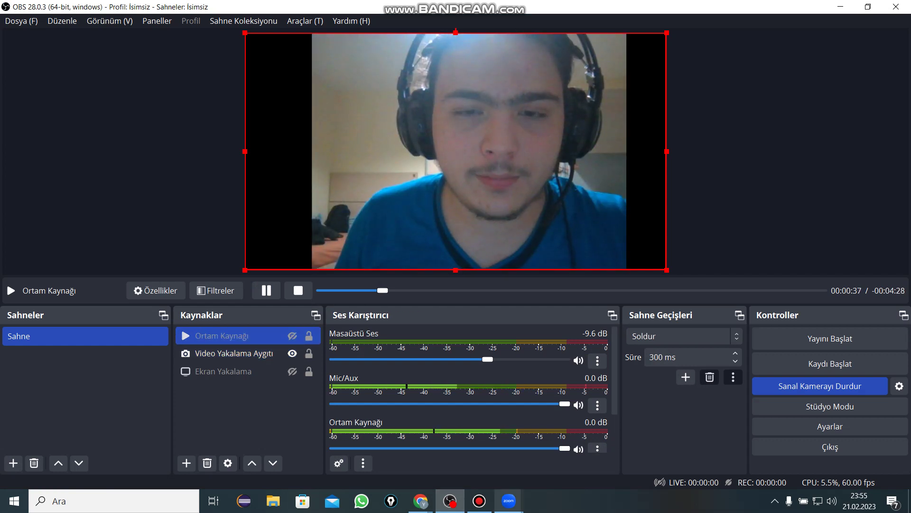
left_click(509, 500)
left_click(560, 450)
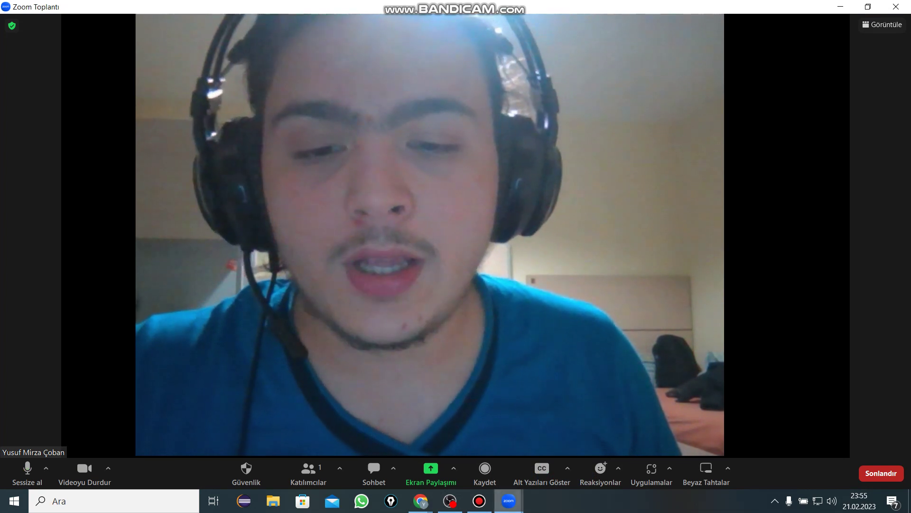
Switch to OBS Studio and back, check the meeting's selected camera, and mute the Zoom microphone
key("alt+Tab")
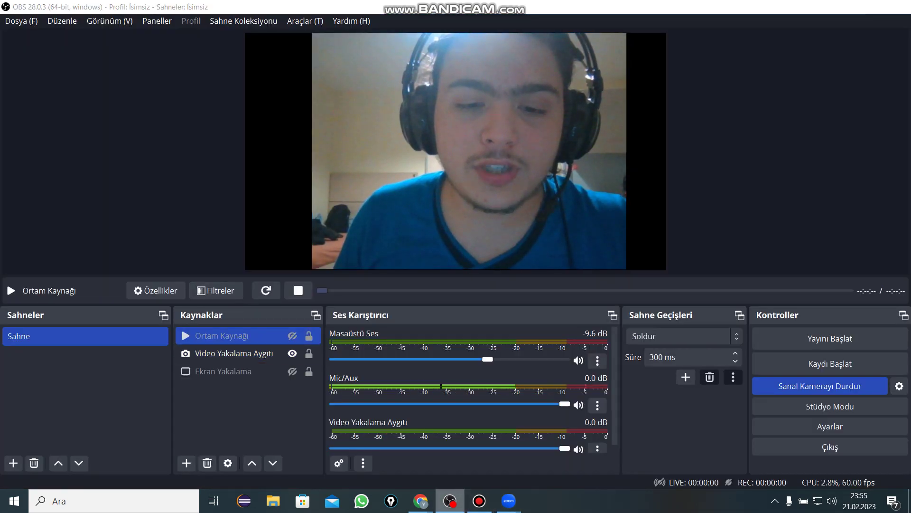
key("alt+Tab")
left_click(108, 468)
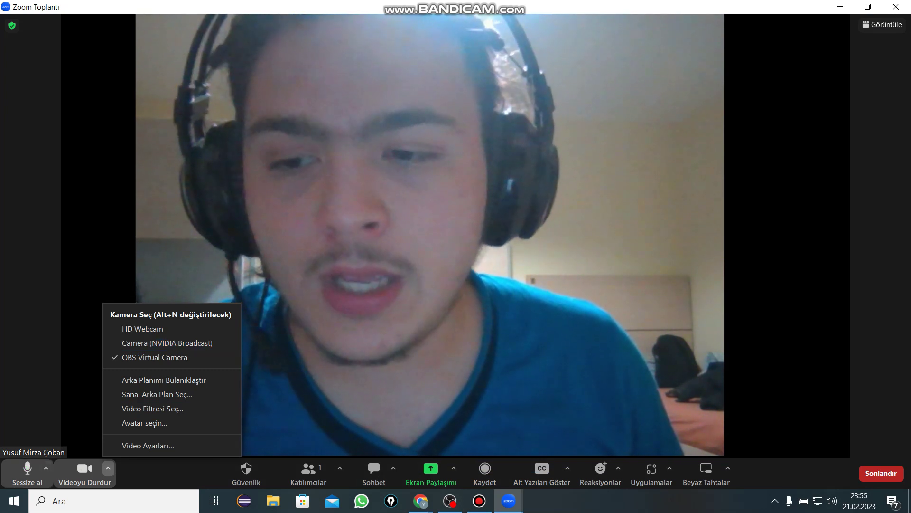
key("alt+a")
Toggle the Ortam Kaynağı source in OBS Studio, leaving it hidden, and check the live camera in the Zoom meeting
mouse_move(450, 500)
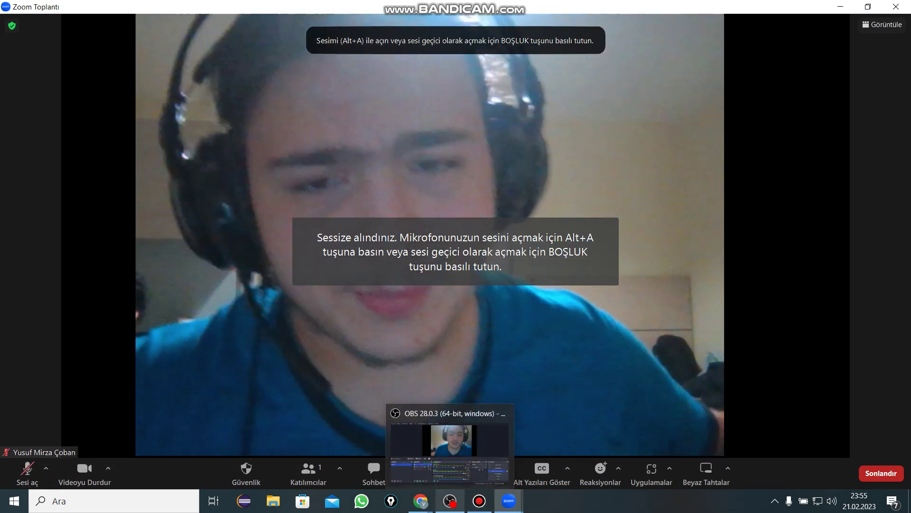
left_click(450, 442)
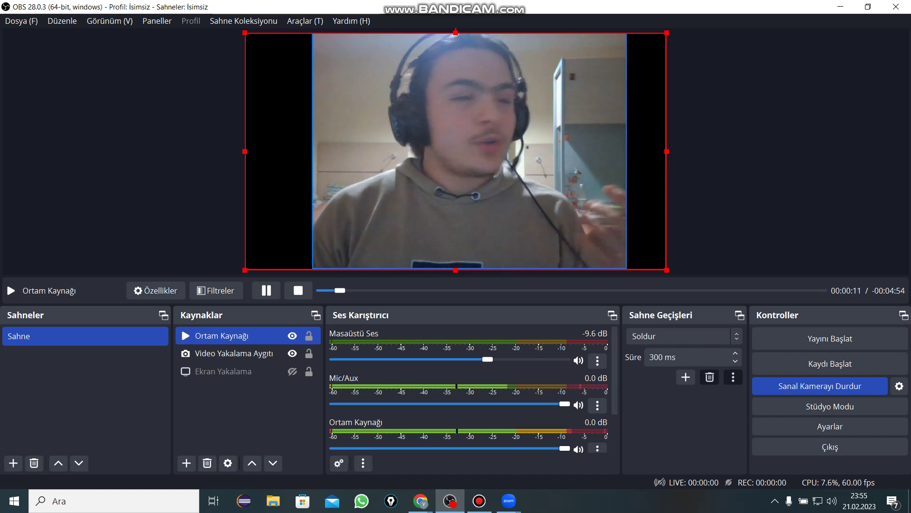
left_click(293, 336)
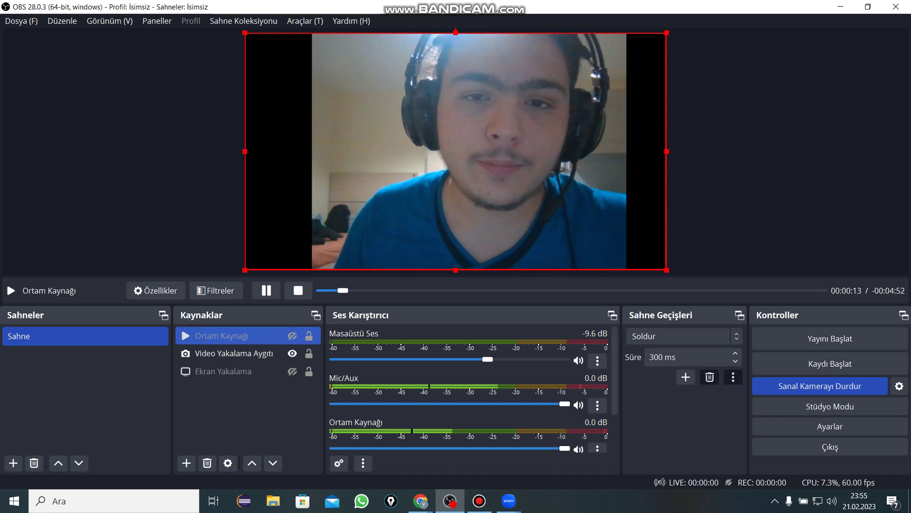
left_click(292, 335)
left_click(221, 336)
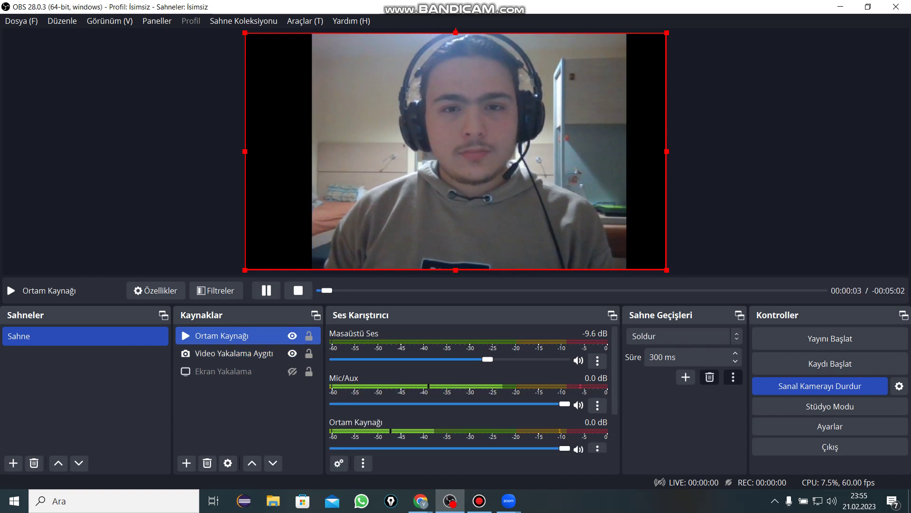
left_click(292, 335)
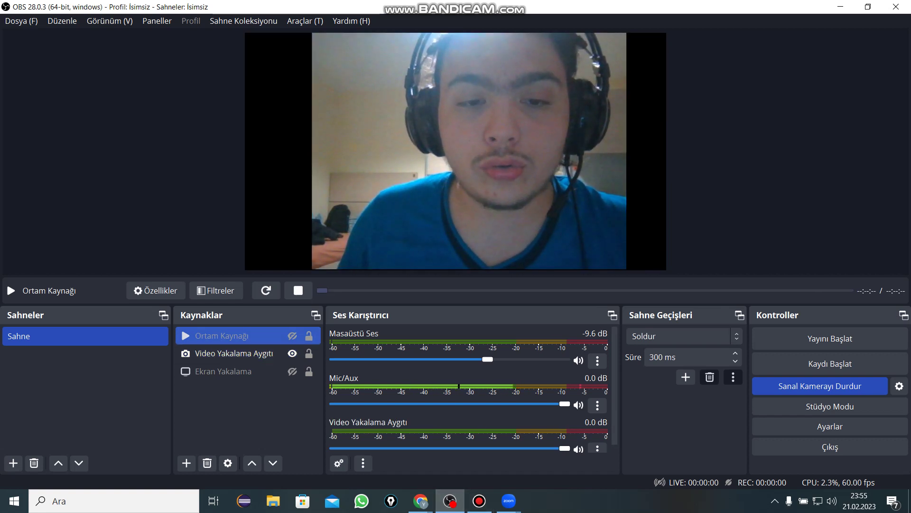
mouse_move(509, 501)
left_click(565, 443)
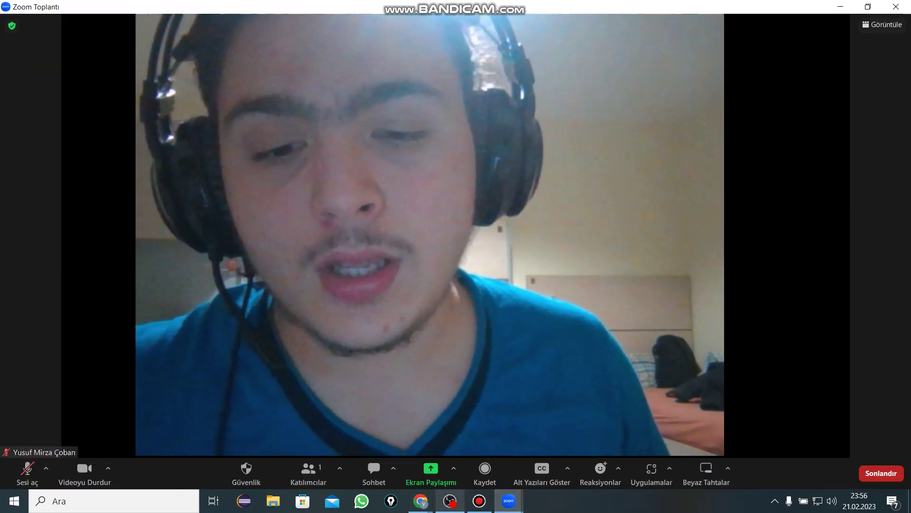
Show the Ortam Kaynağı source in OBS Studio and return to Zoom to view the recorded video
key("alt+Tab")
left_click(292, 336)
left_click(508, 501)
mouse_move(509, 500)
left_click(565, 444)
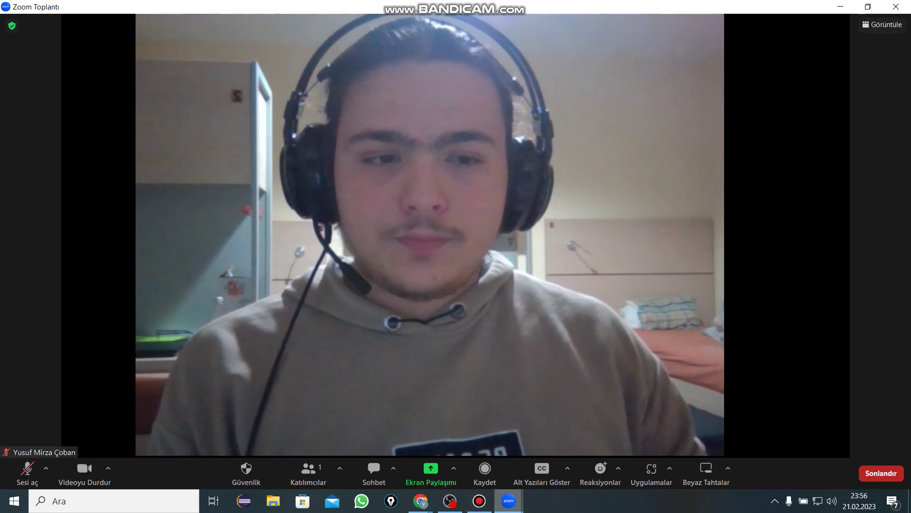
Switch back to OBS Studio and hide the Ortam Kaynağı source, keeping the screen recorder minimized
key("alt+Tab")
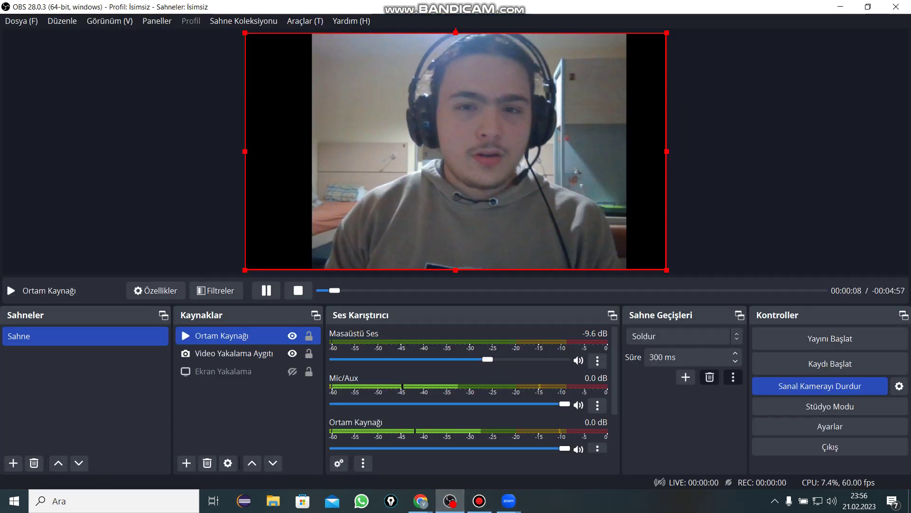
left_click(291, 336)
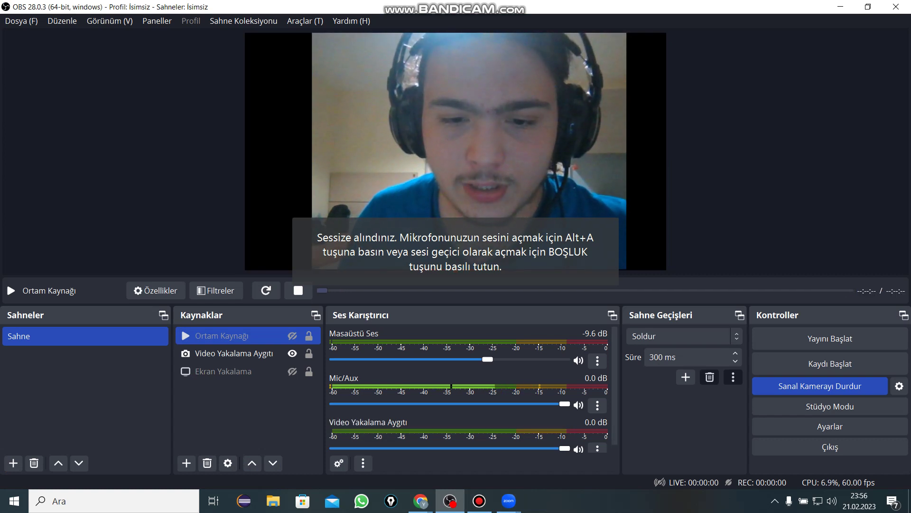
left_click_drag(479, 501, 450, 501)
left_click(449, 500)
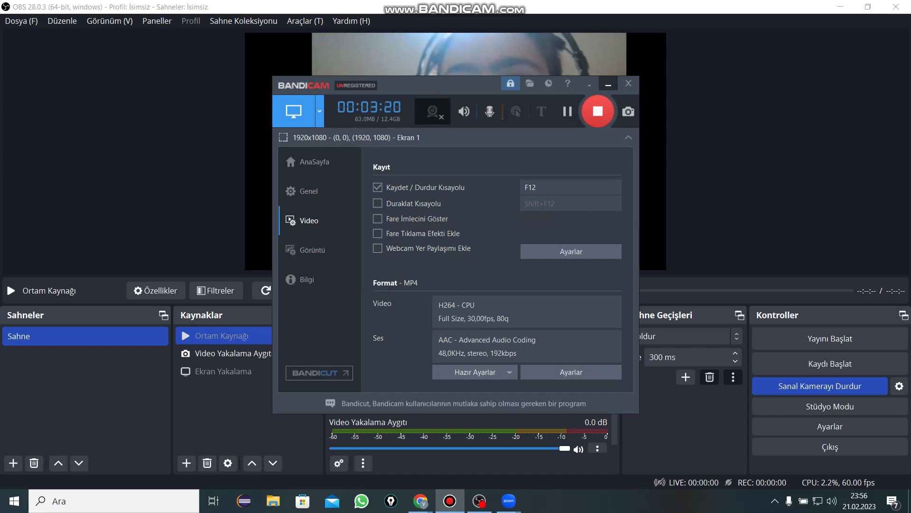
left_click(608, 84)
Switch to Chrome, search Google for "obs indir" and open the OBS Studio download page on obsproject.com
left_click(421, 501)
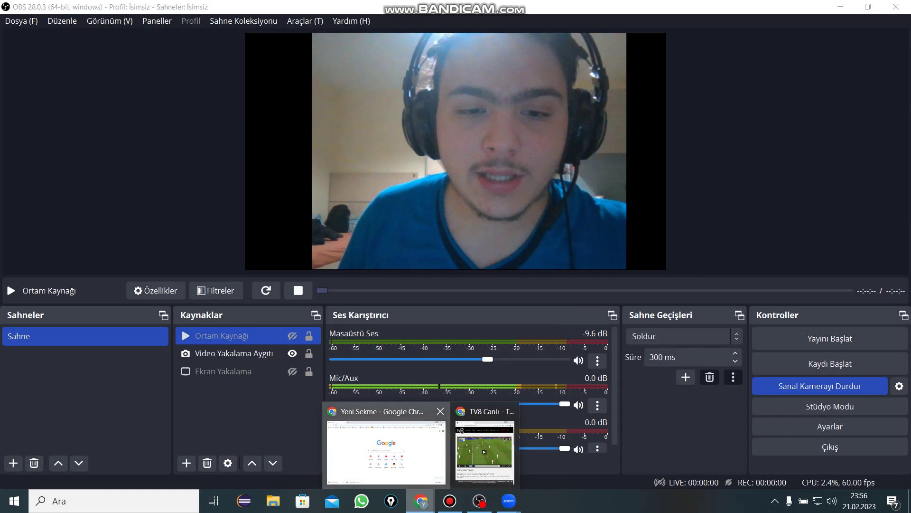
left_click(386, 449)
left_click(334, 230)
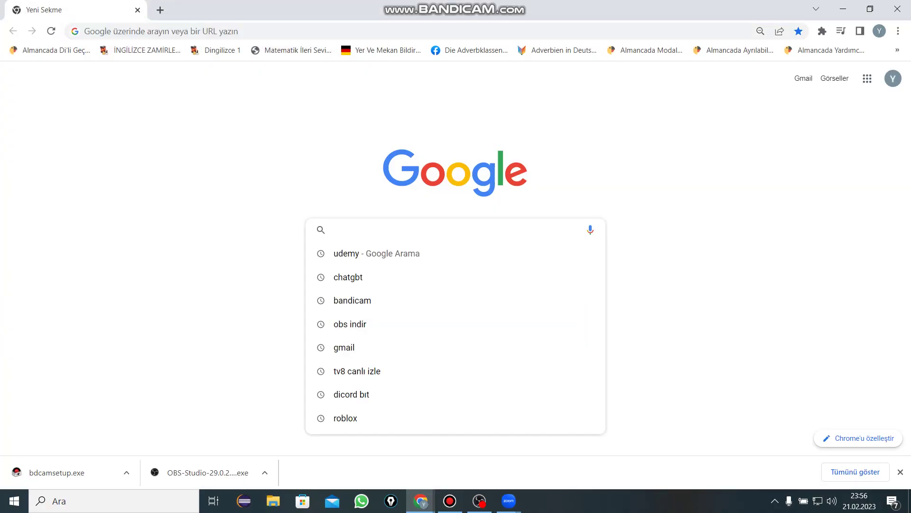
type("obs indi")
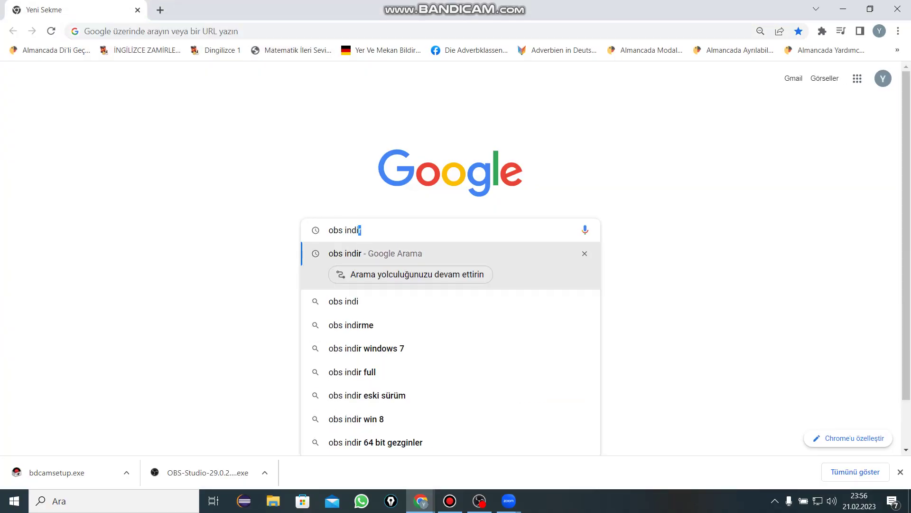
key("Return")
left_click(170, 186)
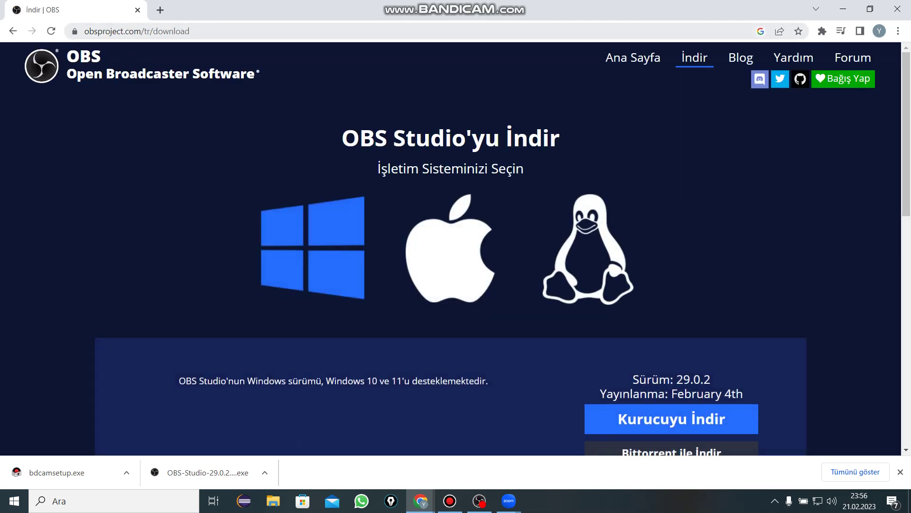
Review the OBS Studio download options for macOS and Linux, and return to the Windows options
left_click(450, 249)
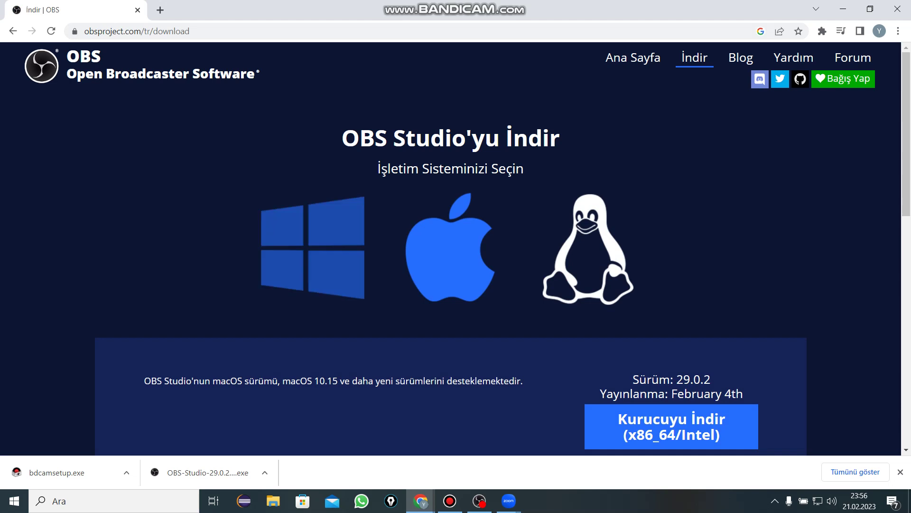
scroll(450, 249, "down", 4)
scroll(589, 142, "up", 2)
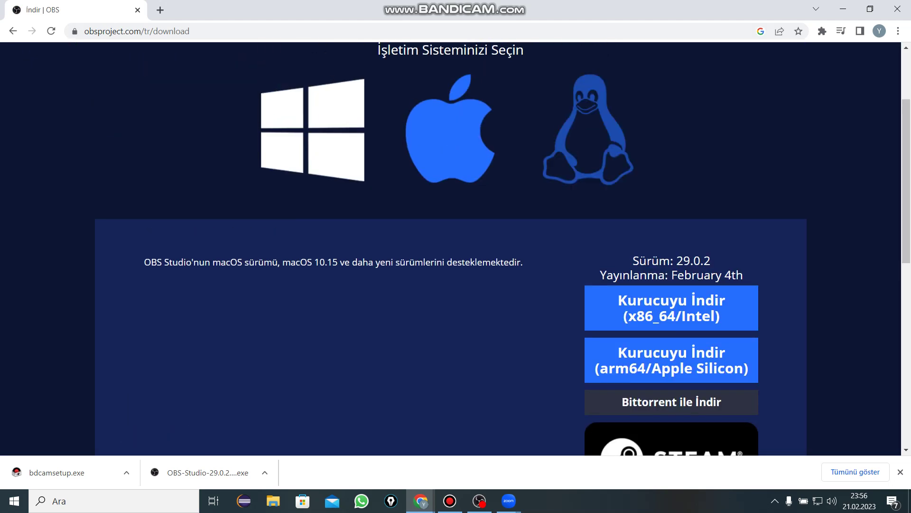
left_click(589, 137)
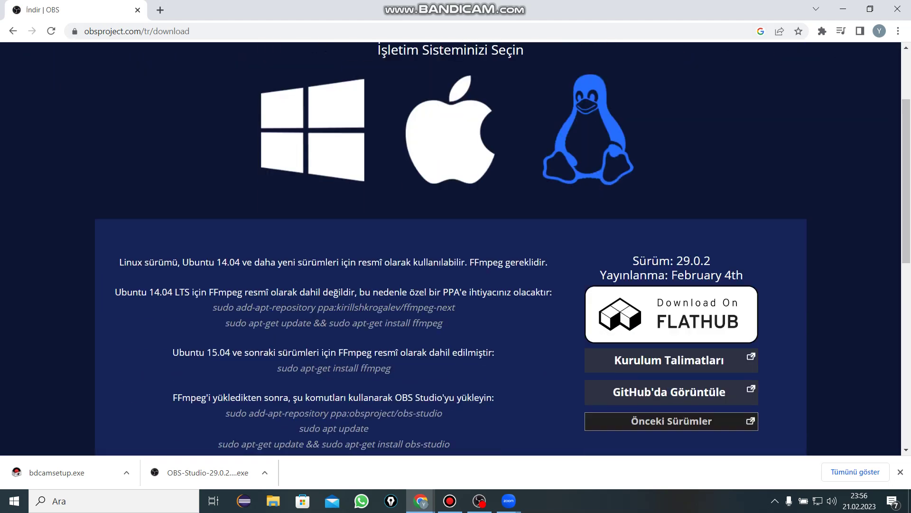
left_click(314, 130)
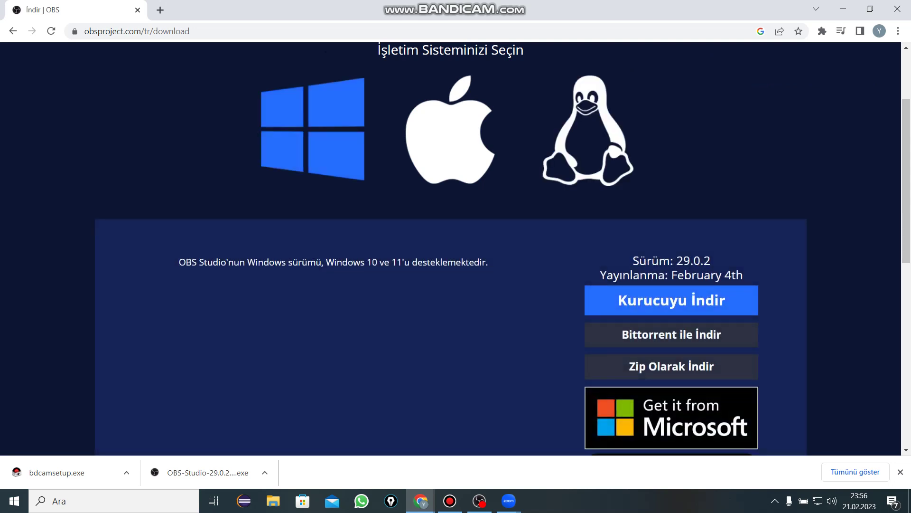
scroll(451, 247, "up", 3)
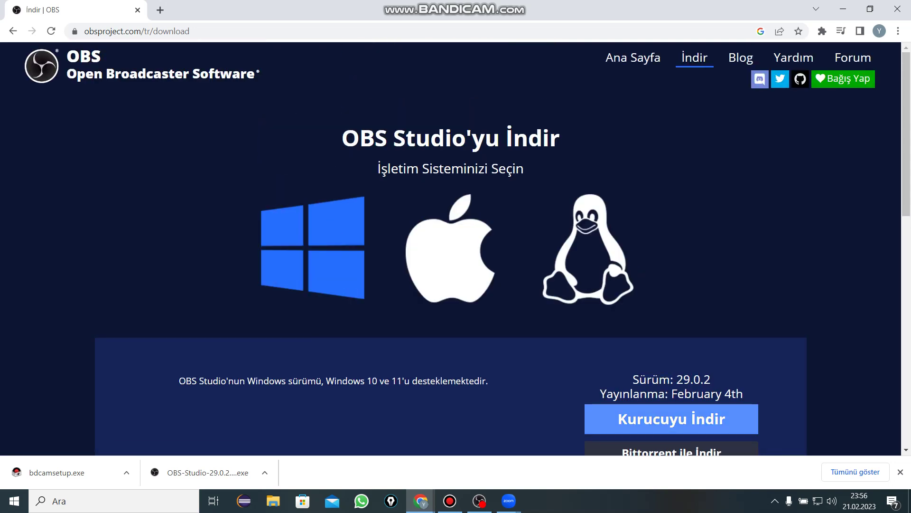
Review the macOS installer options on the OBS Studio download page and return to the Windows options
left_click(450, 247)
scroll(450, 247, "down", 4)
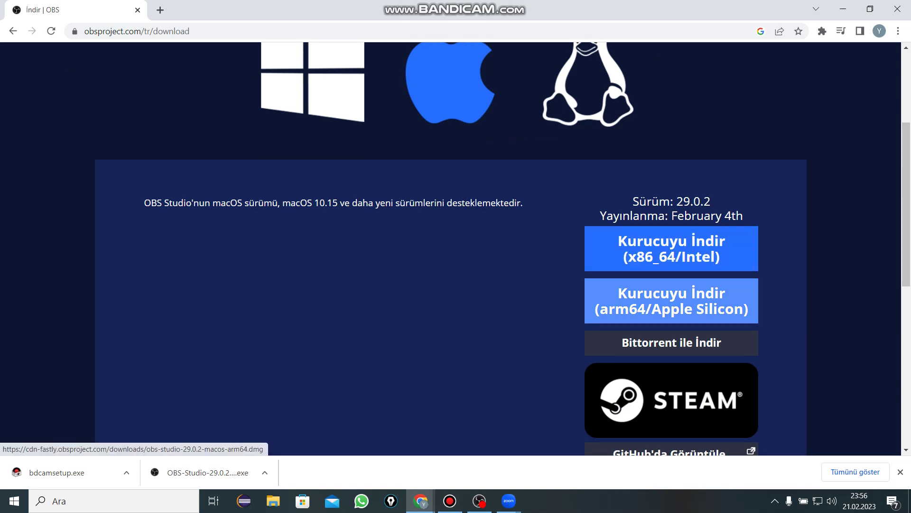
scroll(672, 300, "up", 2)
scroll(672, 300, "down", 10)
scroll(455, 247, "up", 10)
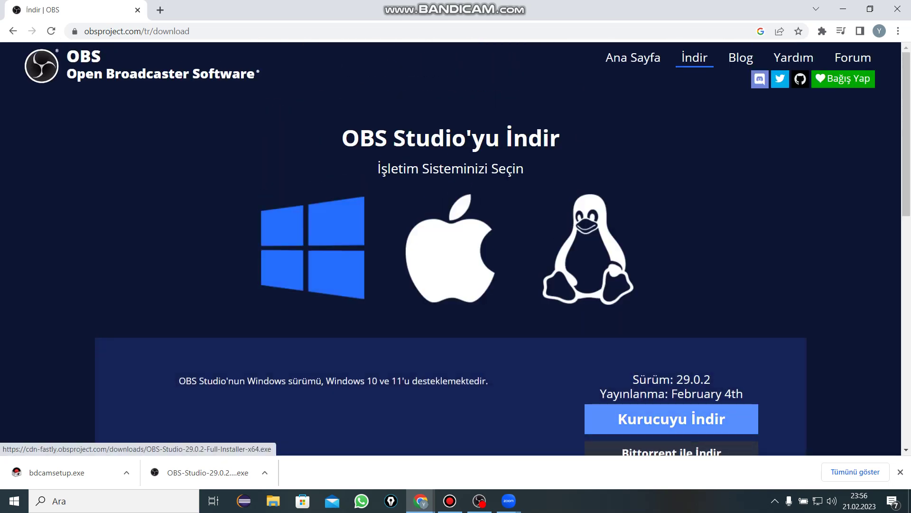
Start downloading the Windows installer of OBS Studio and cancel the running download
left_click(672, 419)
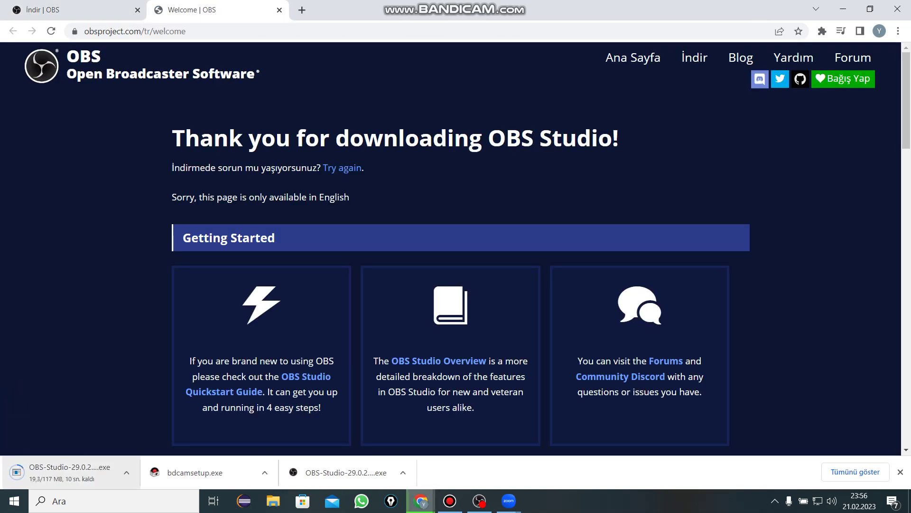
left_click(126, 473)
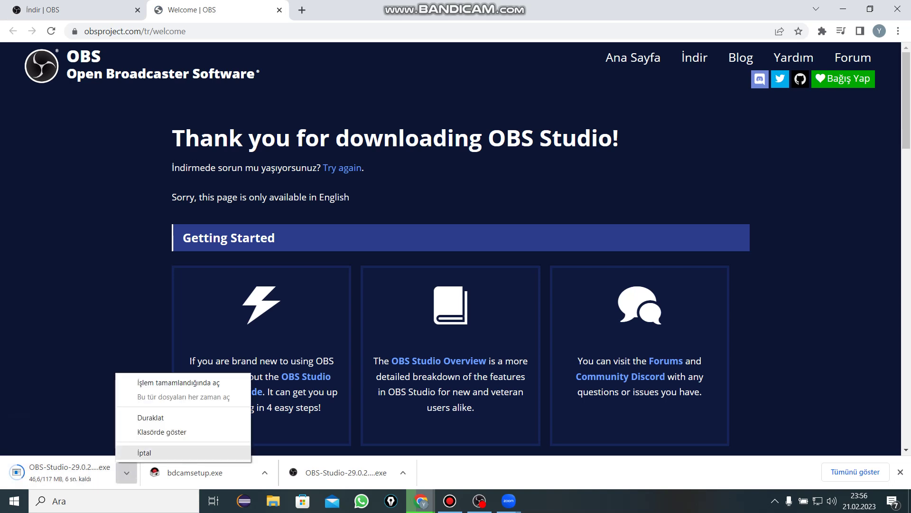
left_click(144, 453)
Open the Downloads folder (İndirilenler) in File Explorer to reach the existing OBS Studio installer
left_click(338, 472)
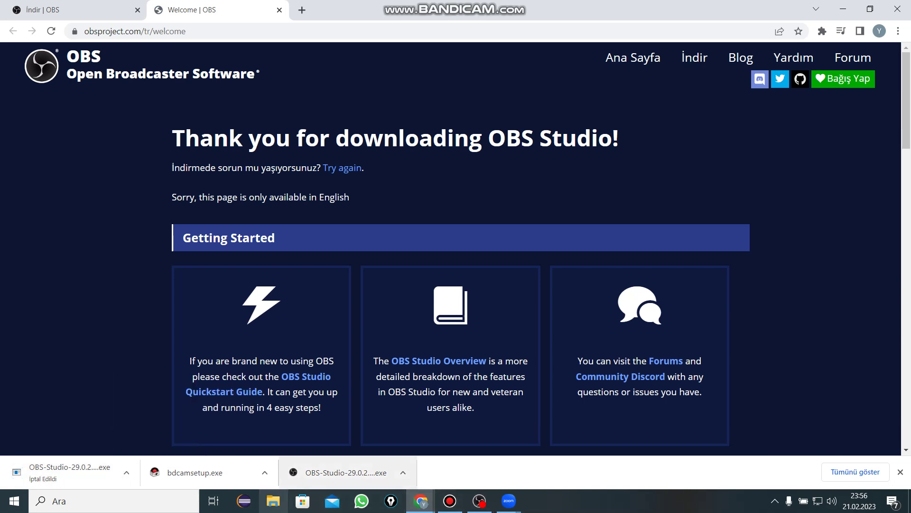
left_click(273, 501)
left_click(193, 168)
left_click(198, 239)
left_click(195, 225)
left_click(194, 182)
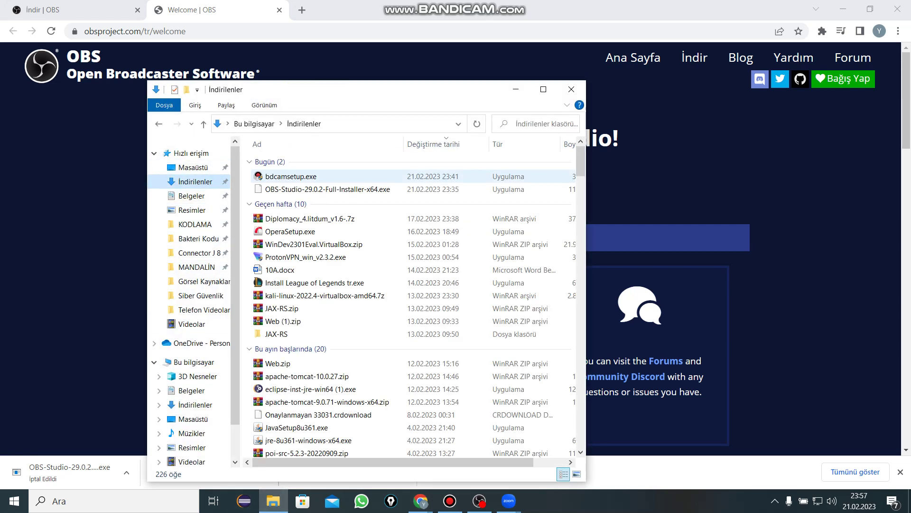
Try to install OBS Studio 29.0.2 from OBS-Studio-29.0.2-Full-Installer-x64.exe and dismiss the setup
double_click(327, 189)
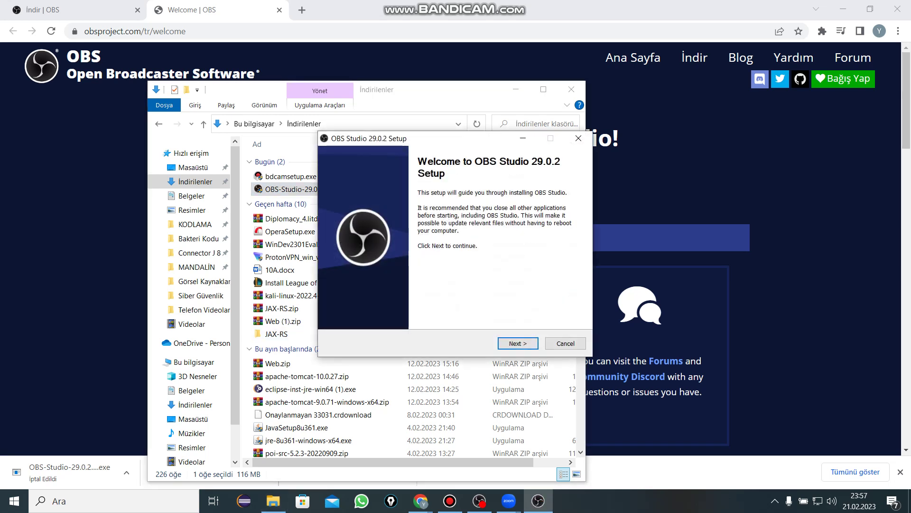
key("Return")
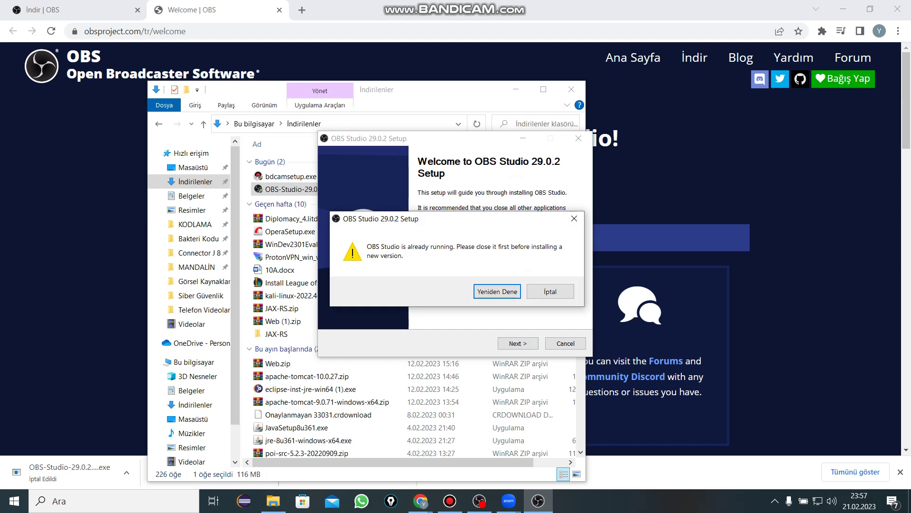
left_click(574, 219)
Search Windows for Denetim Masası and open its Programlar ve Özellikler page
left_click(113, 500)
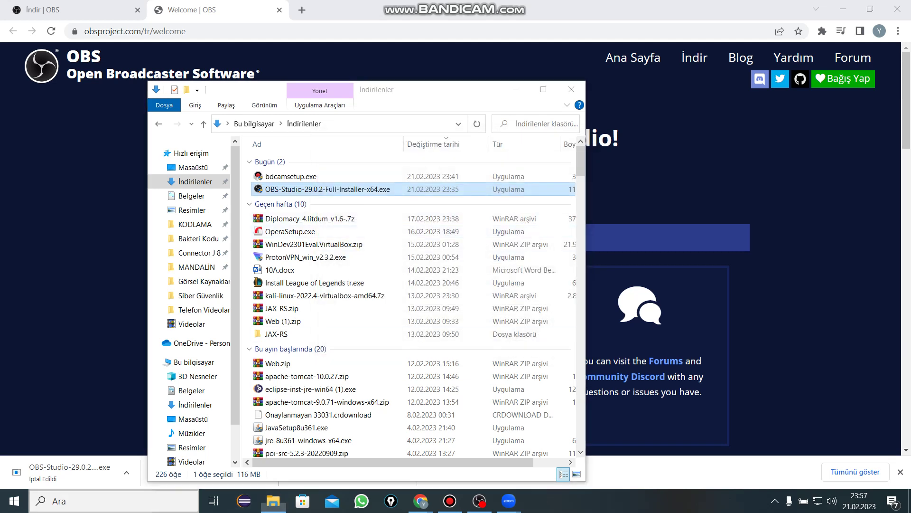
key("super+s")
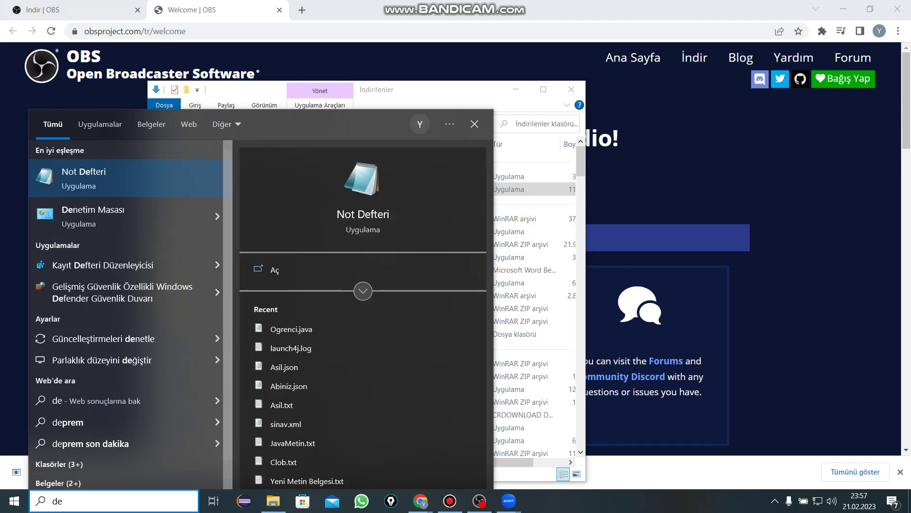
left_click(95, 216)
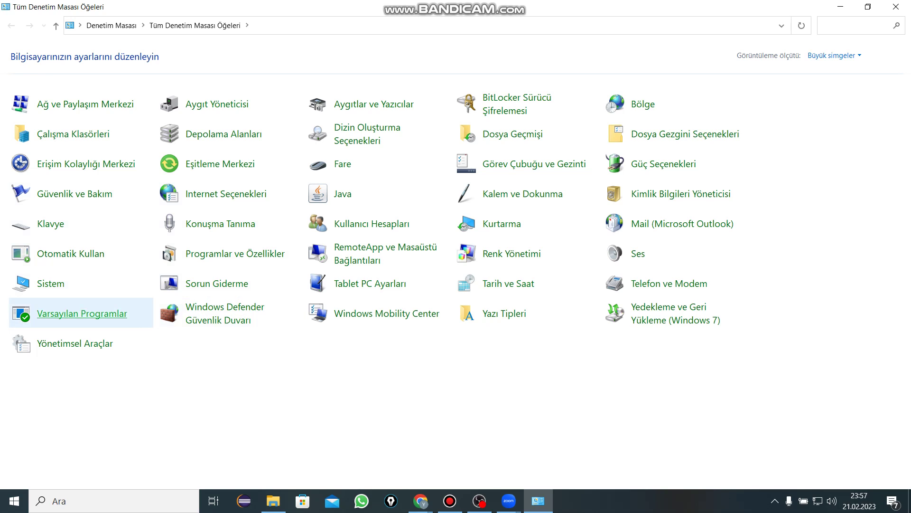
left_click(95, 315)
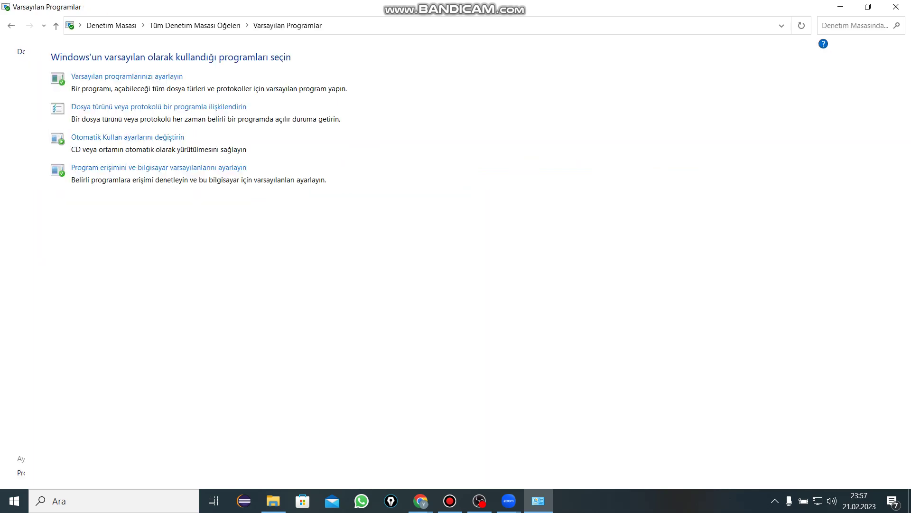
left_click(11, 26)
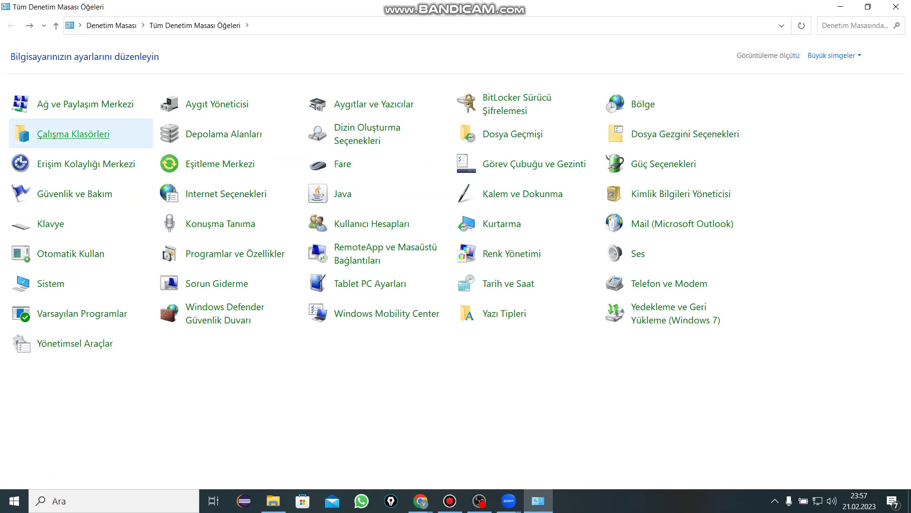
left_click(235, 254)
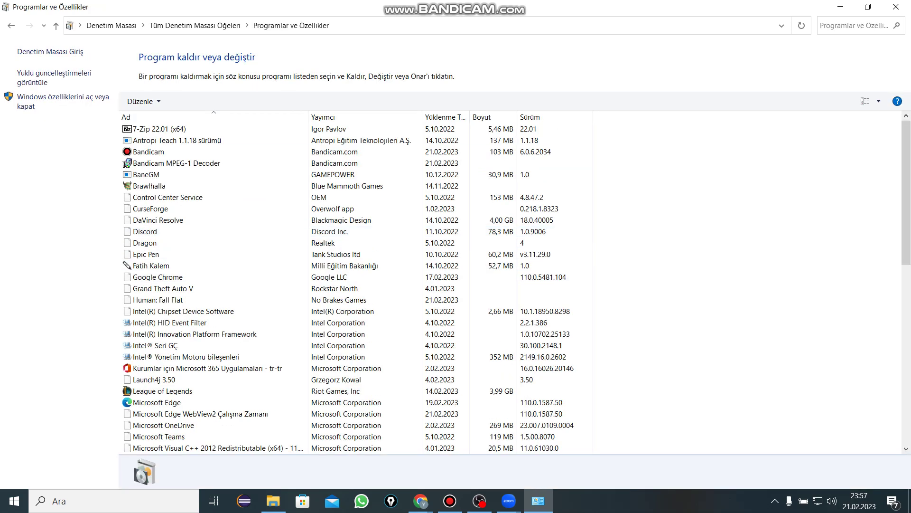
Uninstall OBS Studio 28.0.3, leaving the settings and scenes component unchecked
scroll(332, 243, "down", 20)
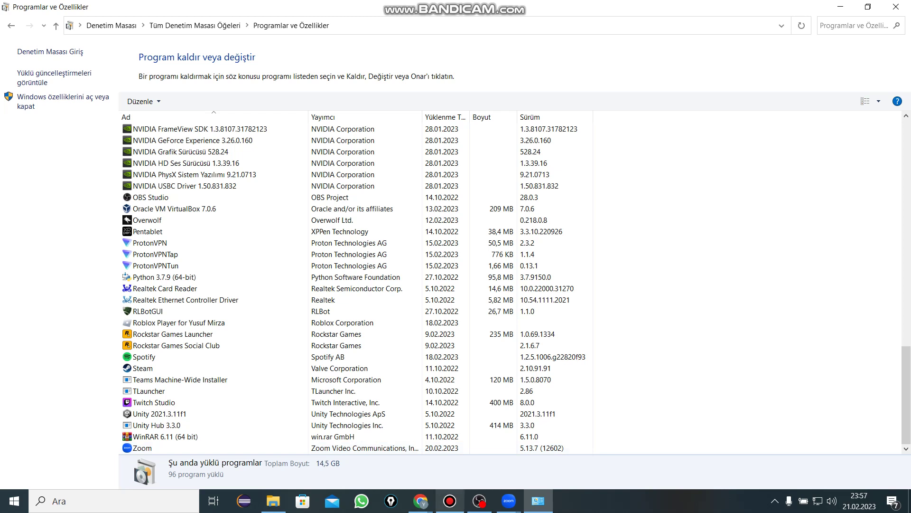
scroll(332, 276, "up", 3)
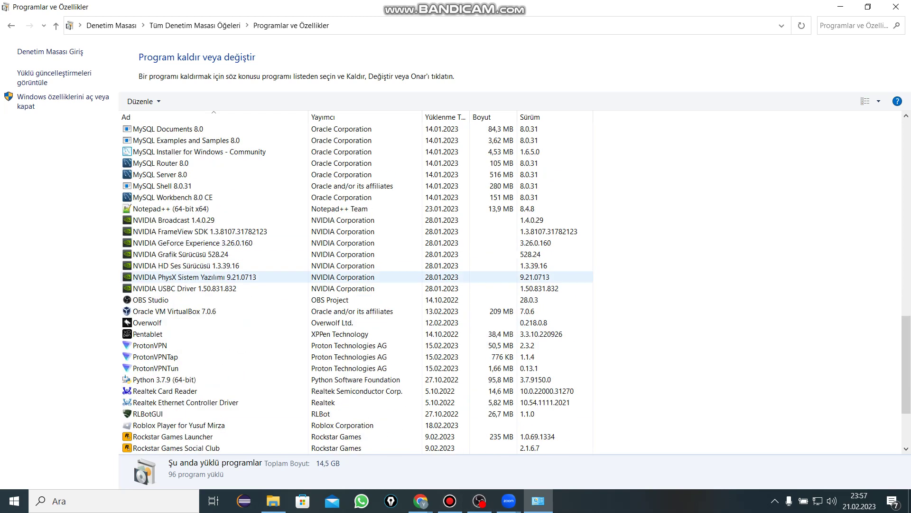
left_click(156, 300)
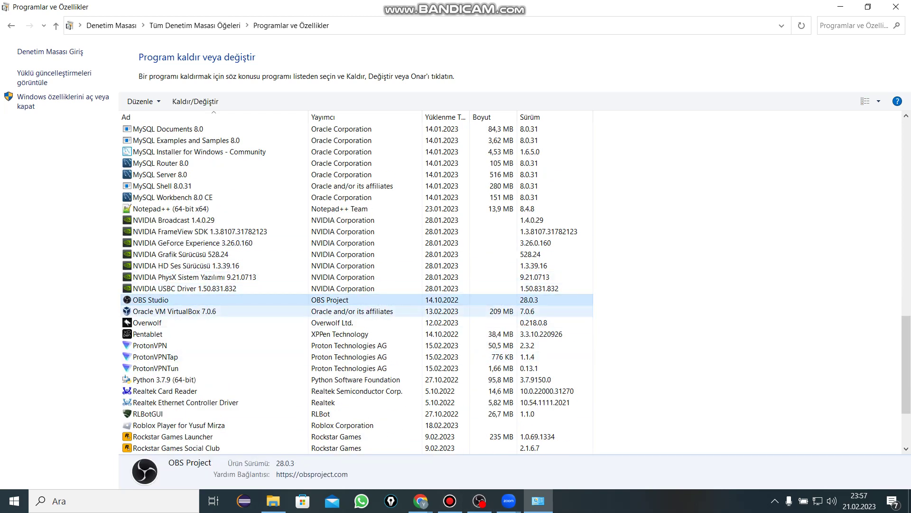
right_click(478, 301)
left_click(522, 310)
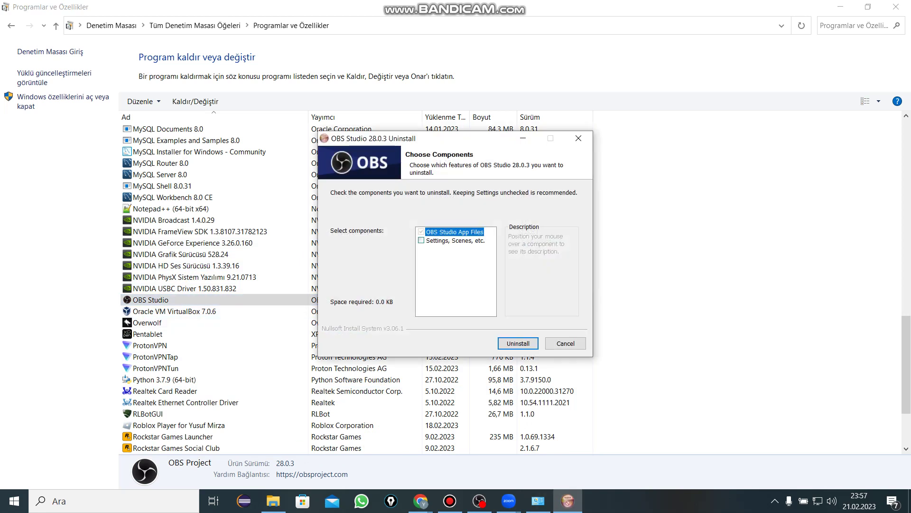
key("Return")
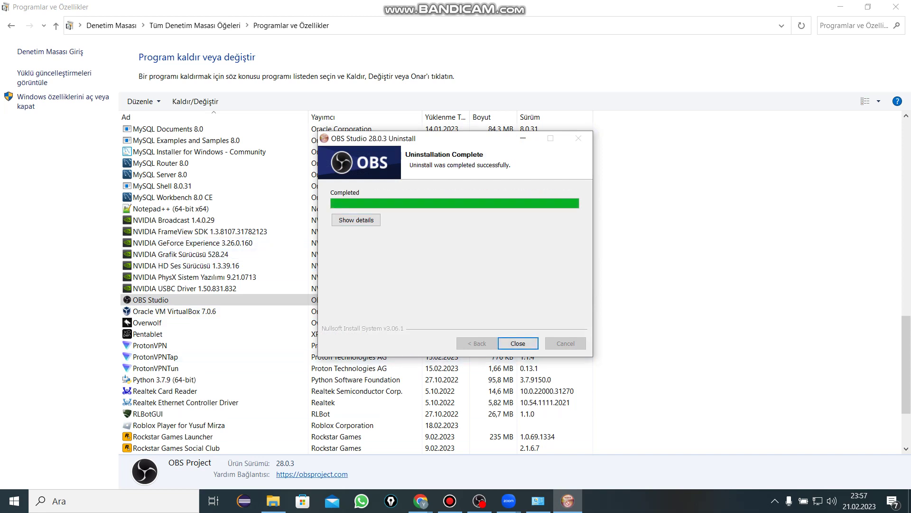
Close the uninstaller, minimize the installed programs list and quit the running OBS Studio, accepting that active outputs end
left_click(479, 501)
left_click(479, 501)
key("Return")
left_click(841, 7)
right_click(479, 501)
left_click(451, 475)
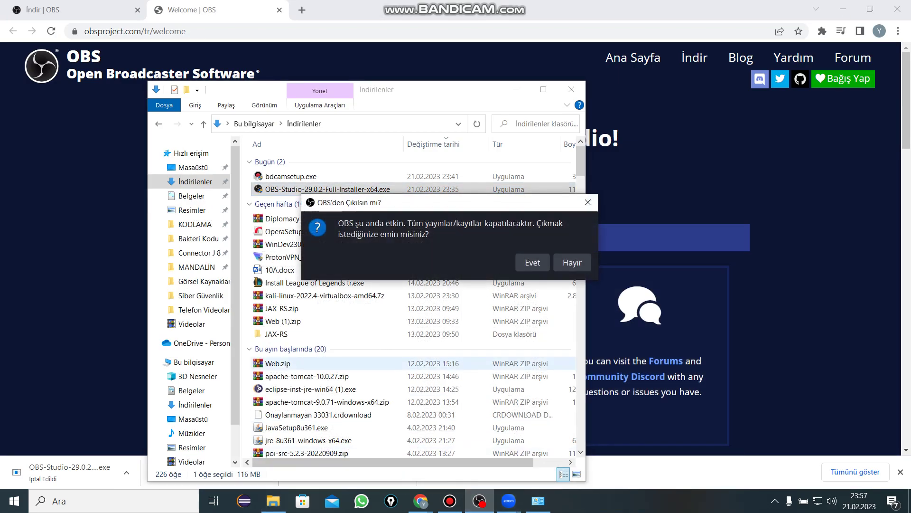
left_click(532, 262)
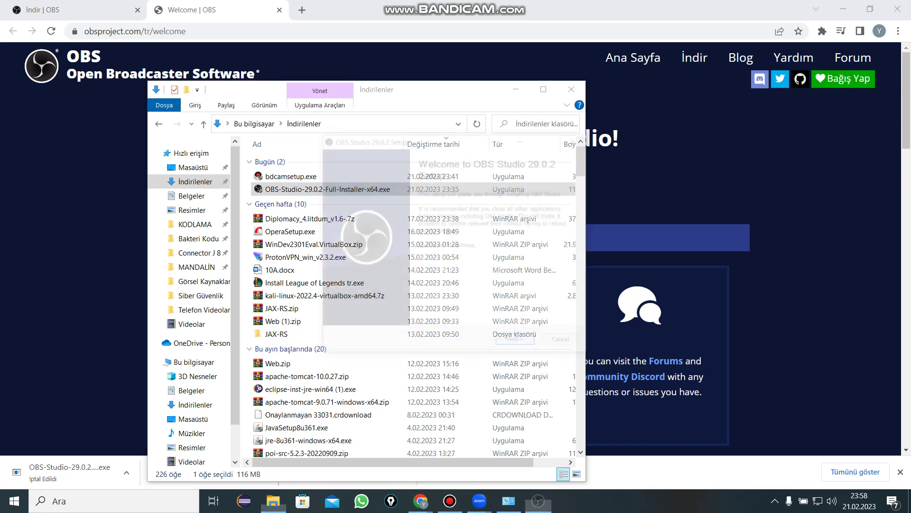
Start the OBS Studio 29.0.2 setup and proceed through the welcome and license pages to the install location
key("Return")
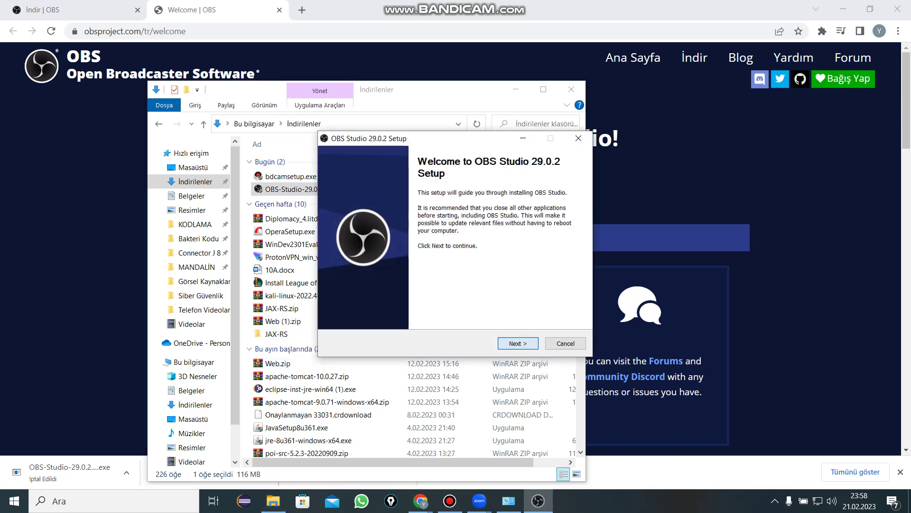
key("Page_Down")
key("Page_Down")
key("Page_Down")
key("Page_Down")
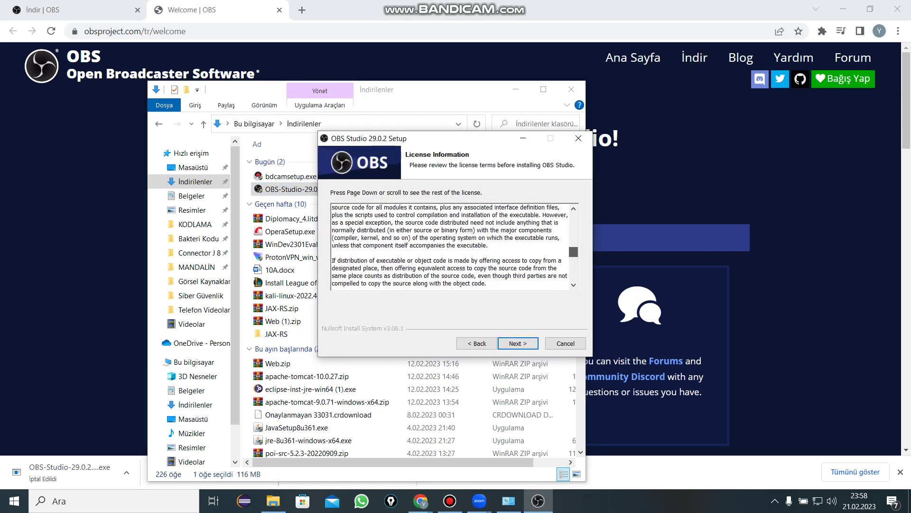
key("Return")
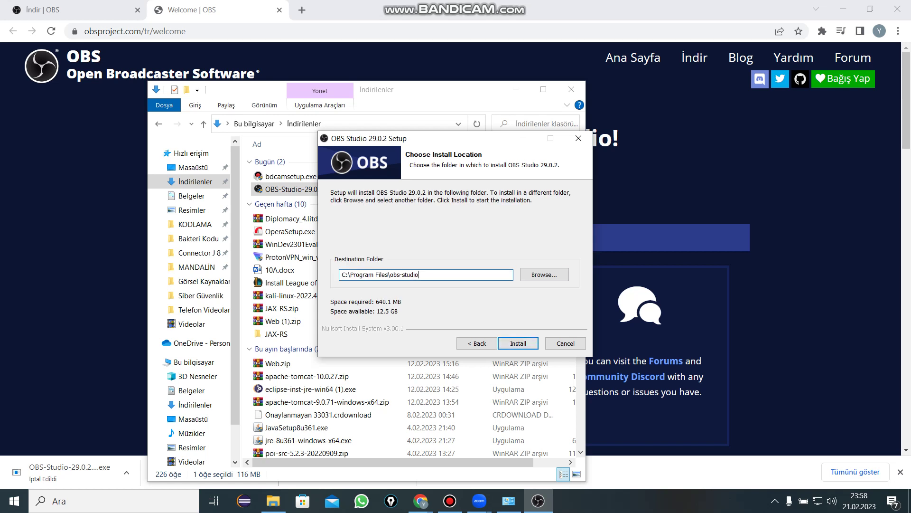
Set the destination to an obs-studio folder on the desktop (Masaüstü) and start the installation
key("Return")
key("Right")
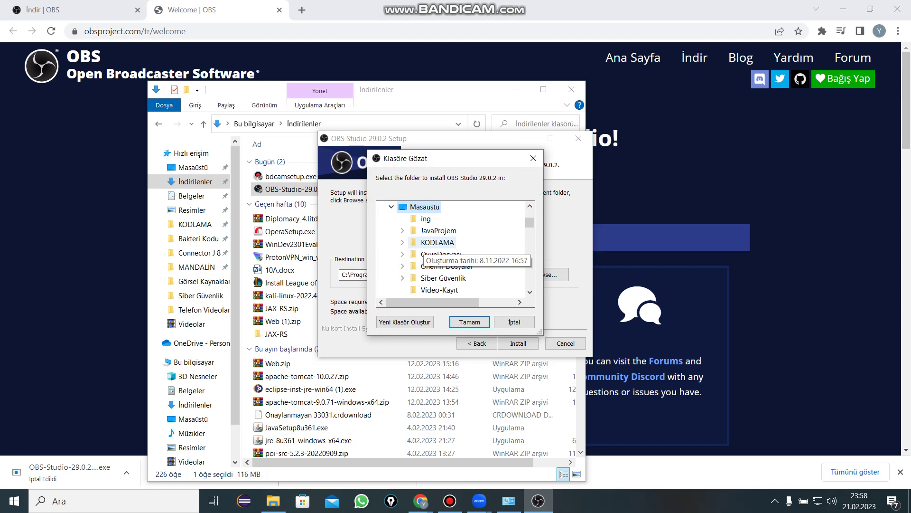
key("Return")
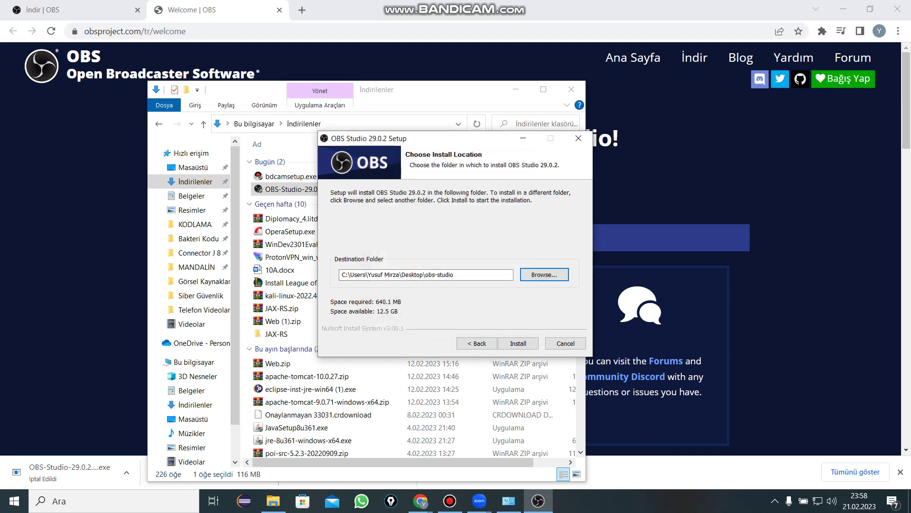
left_click(517, 343)
Minimize Chrome and move the Zoom and Downloads windows aside to uncover the new folder on the desktop
left_click(843, 8)
left_click(843, 6)
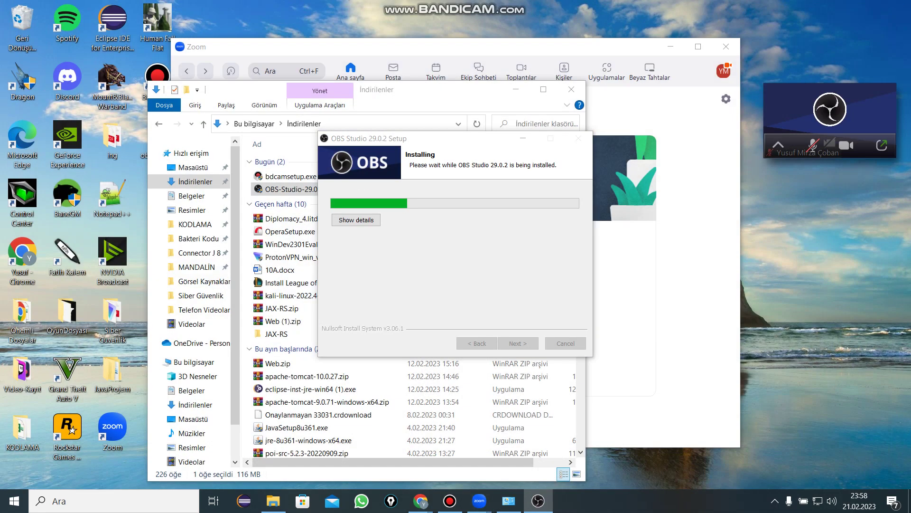
left_click_drag(618, 47, 615, 122)
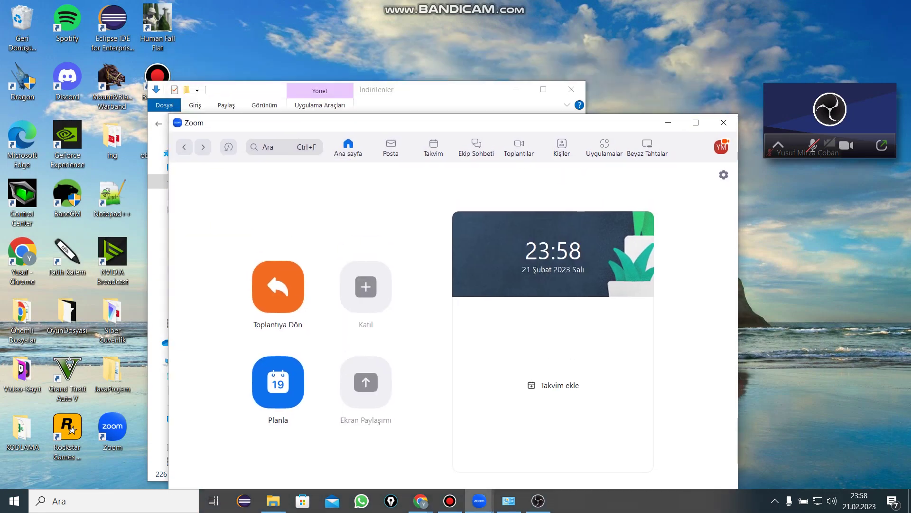
left_click_drag(446, 89, 600, 161)
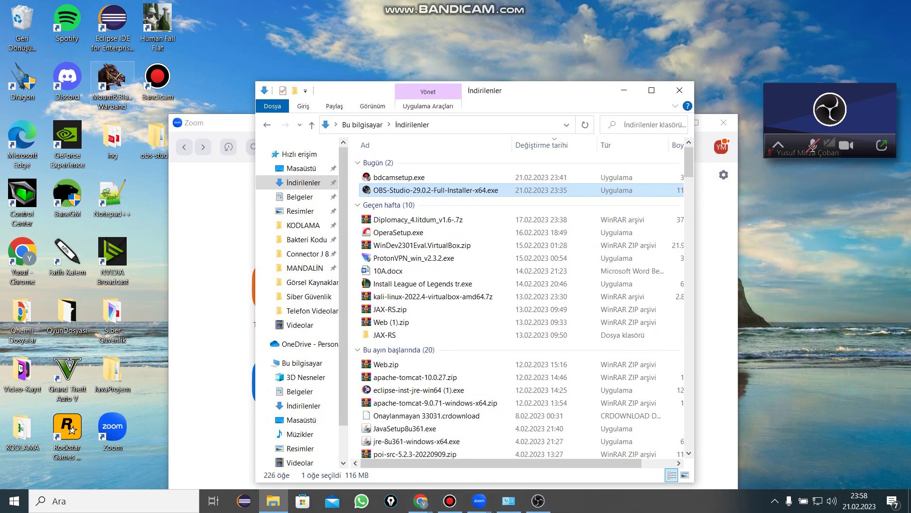
Open the desktop's obs-studio folder and examine the files in obs-plugins\64bit
double_click(156, 140)
left_click(407, 107)
double_click(406, 107)
double_click(399, 82)
scroll(418, 232, "down", 1)
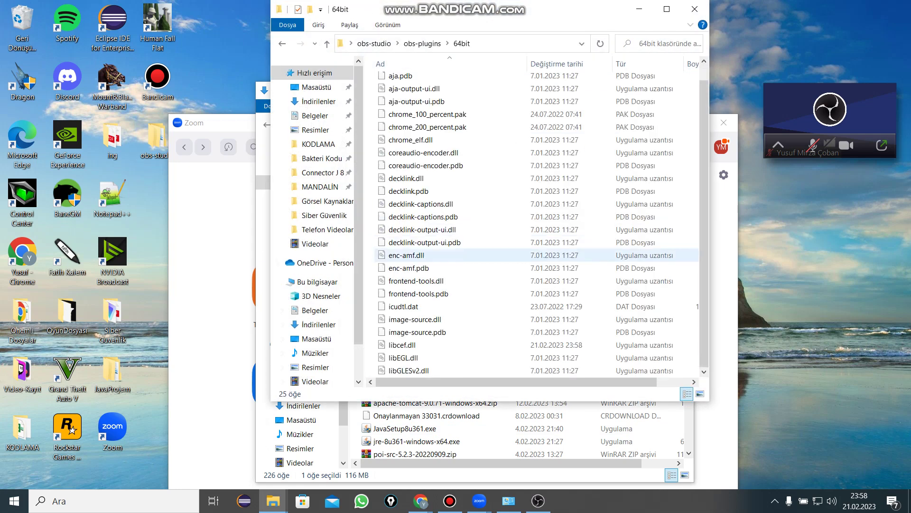
key("alt+Left")
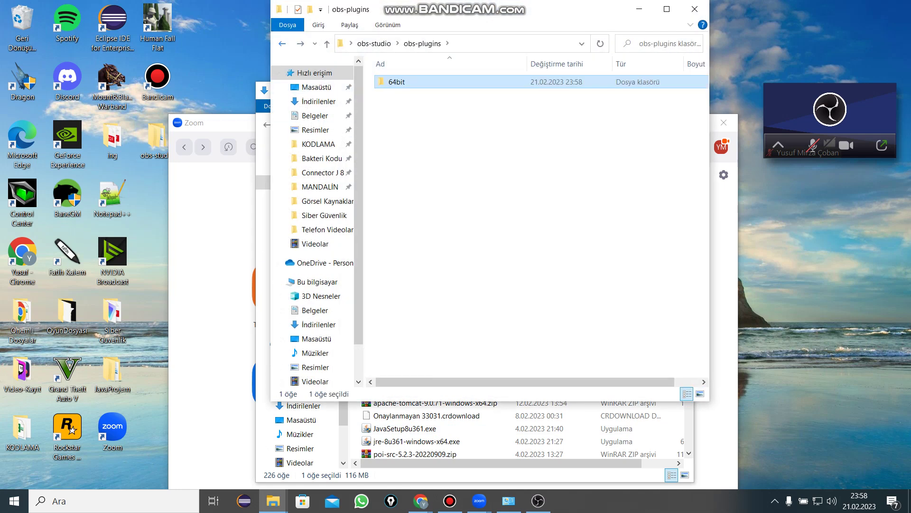
Examine the obs-studio and obs-scripting subfolders inside the installation's data folder
key("alt+Left")
double_click(398, 95)
left_click(405, 120)
key("Return")
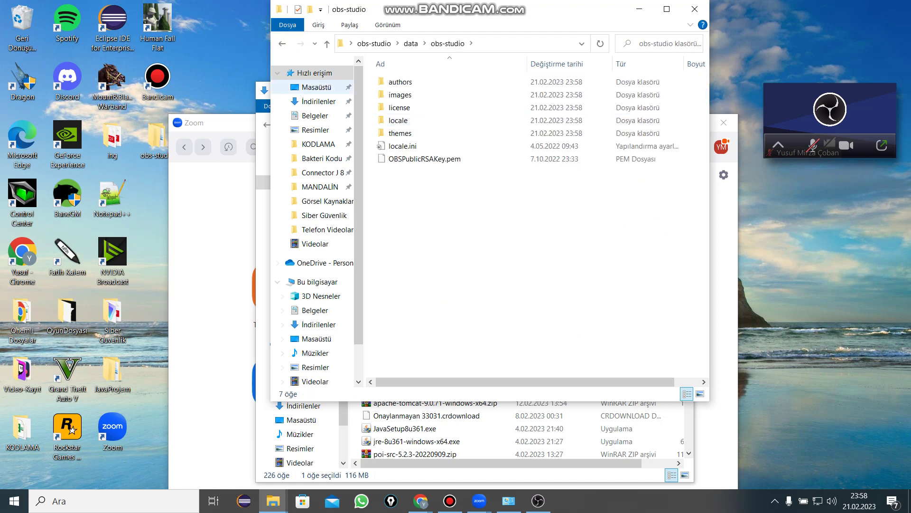
key("alt+Left")
key("Up")
key("Return")
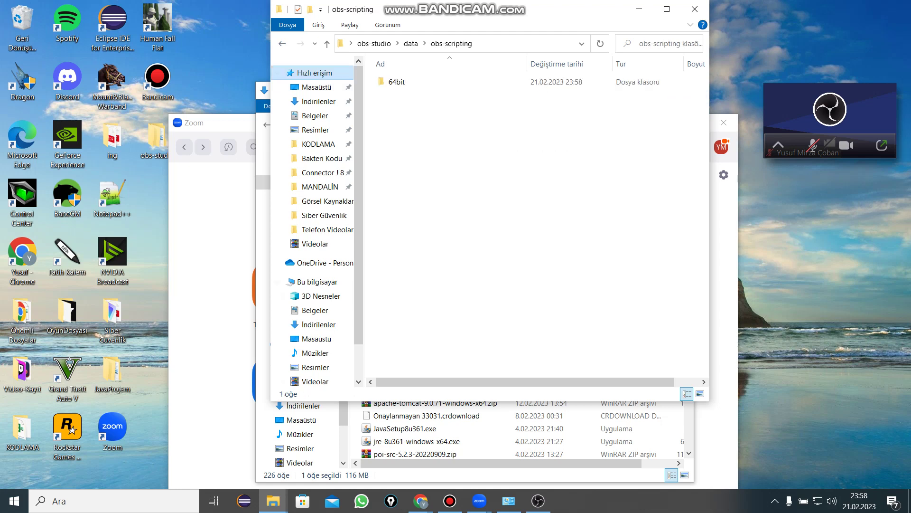
key("alt+Left")
View the installation's bin folder and close the obs-studio folder window
key("alt+Left")
key("Up")
key("Return")
key("alt+Left")
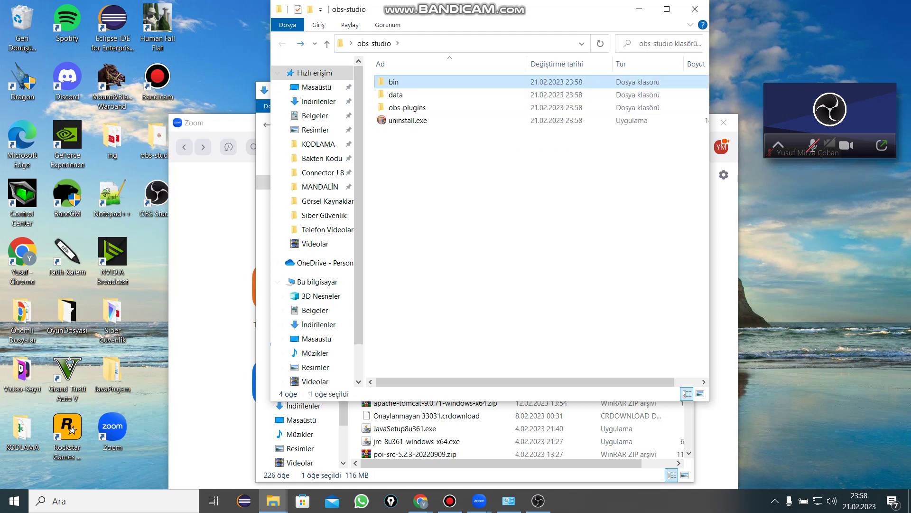
key("alt+F4")
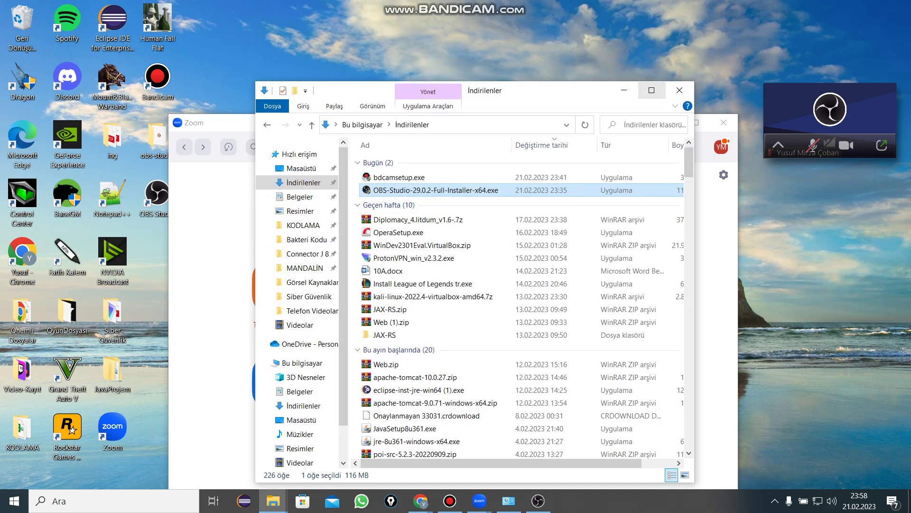
Close the Downloads and Zoom windows and finish the OBS Studio 29.0.2 setup with the launch option enabled
key("alt+F4")
key("alt+F4")
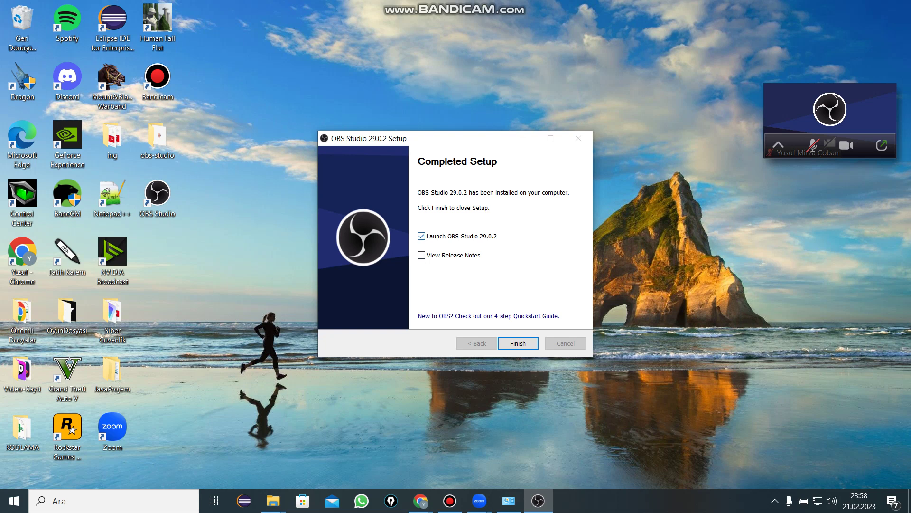
key("Return")
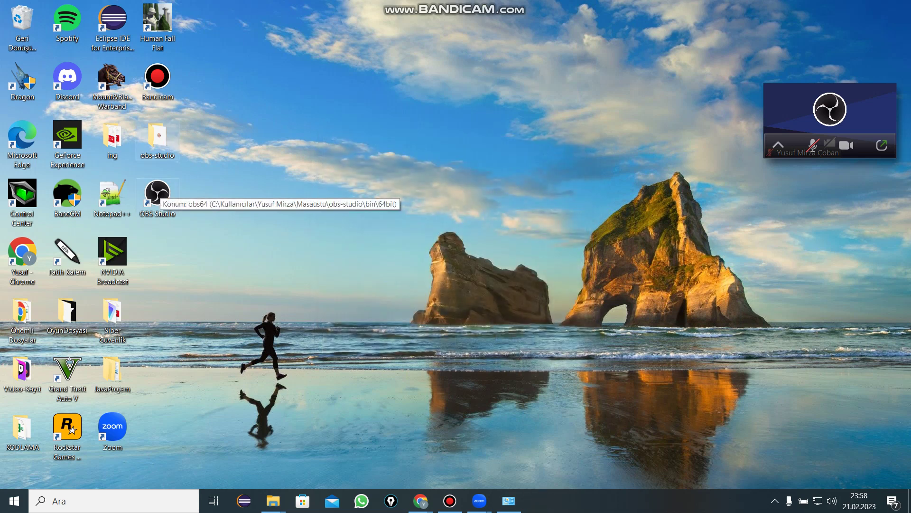
Start OBS Studio from its desktop shortcut and close the OBS Studio 29 release notes
double_click(158, 195)
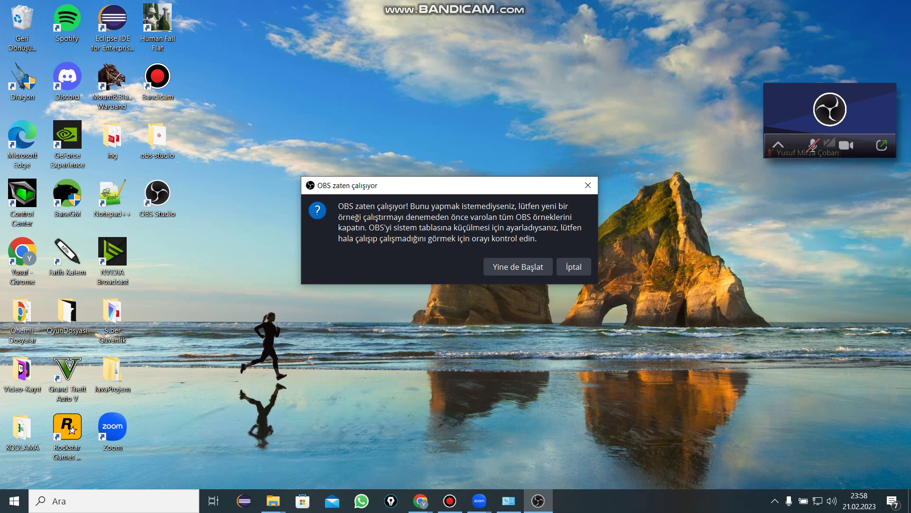
key("super+s")
type("gör")
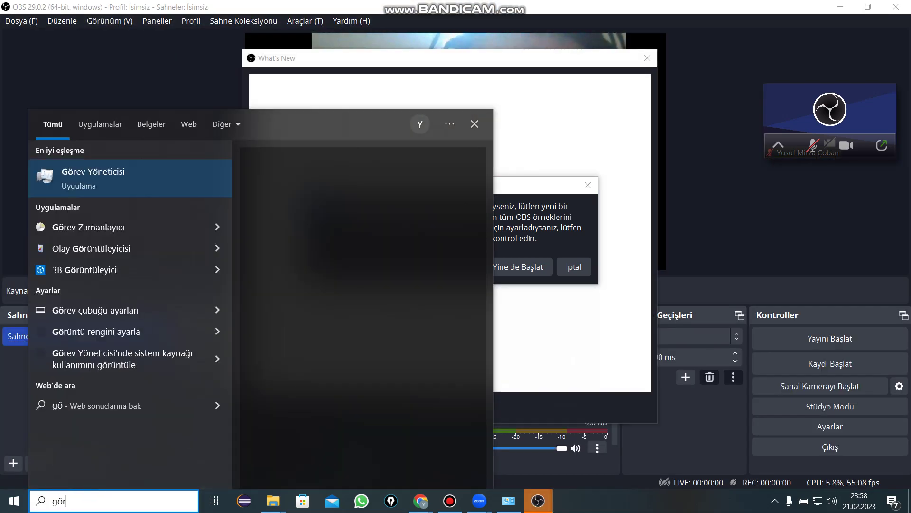
key("Return")
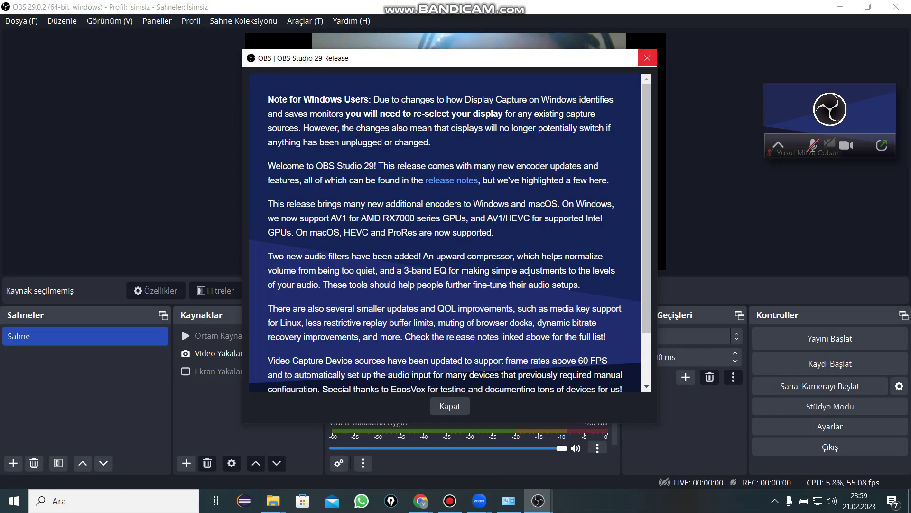
key("Escape")
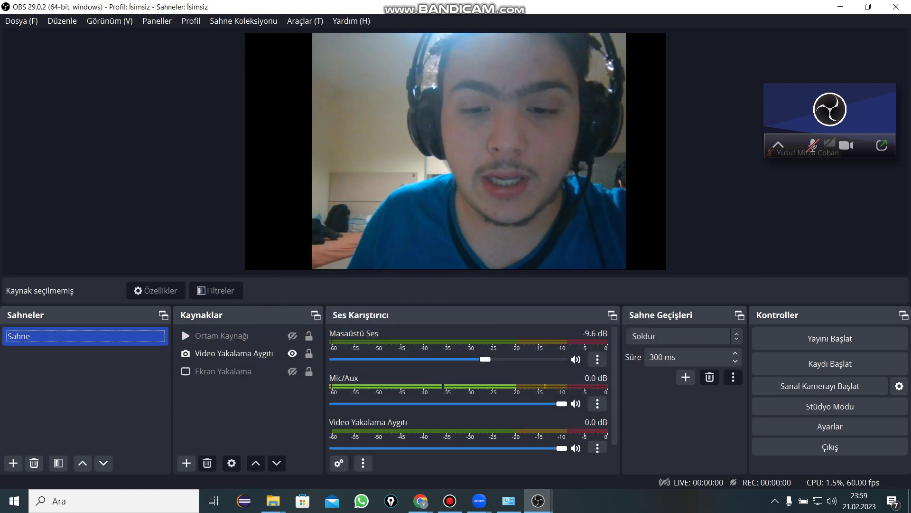
End the already running OBS Studio instance in Task Manager (Görev Yöneticisi) and minimize Task Manager
left_click(538, 501)
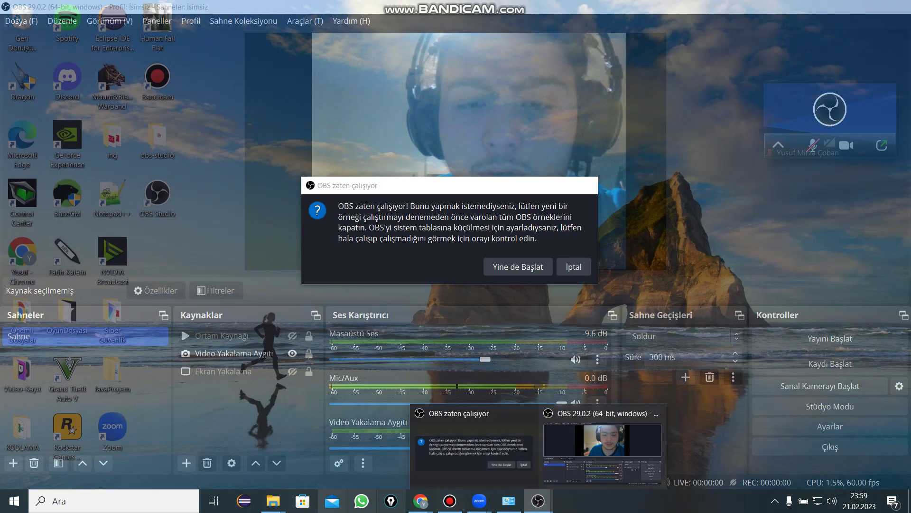
left_click(113, 501)
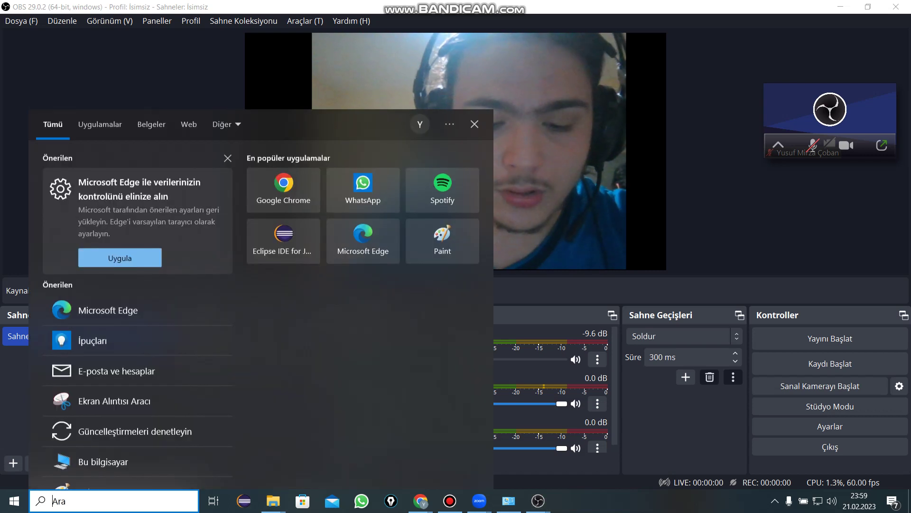
type("görev")
key("Return")
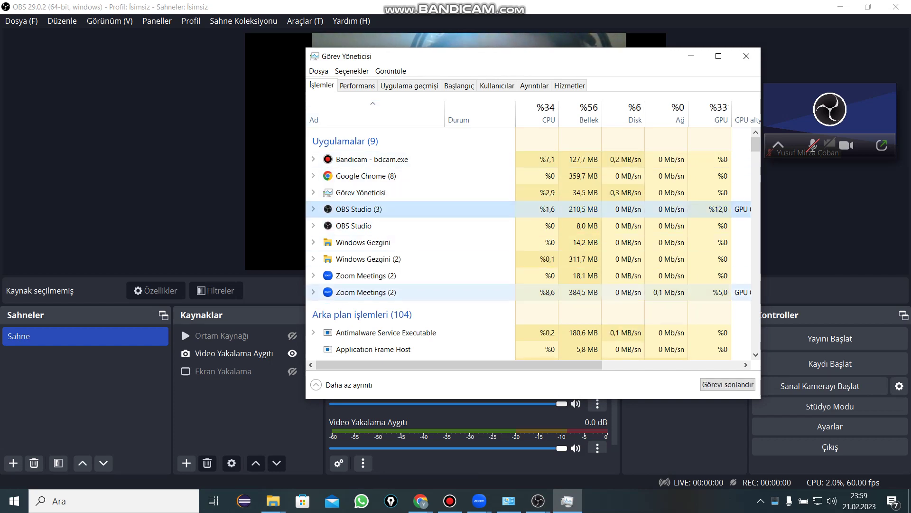
left_click(728, 384)
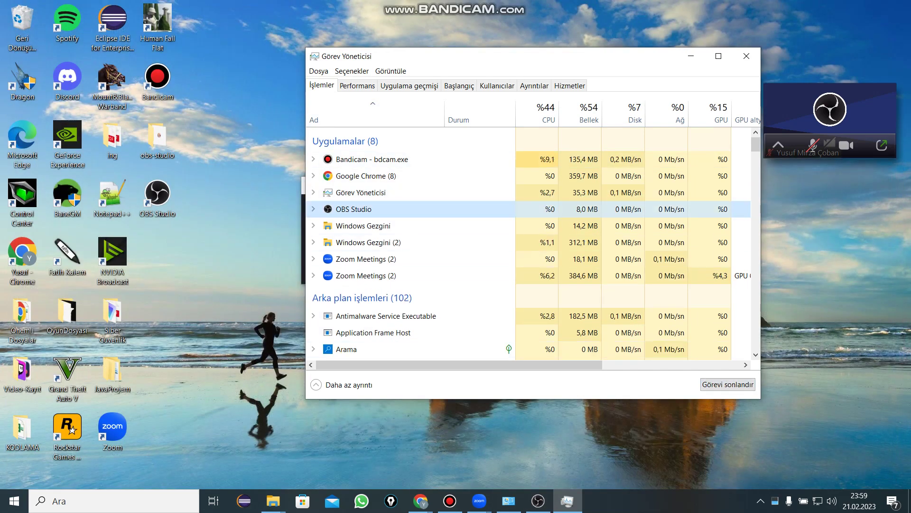
left_click(691, 56)
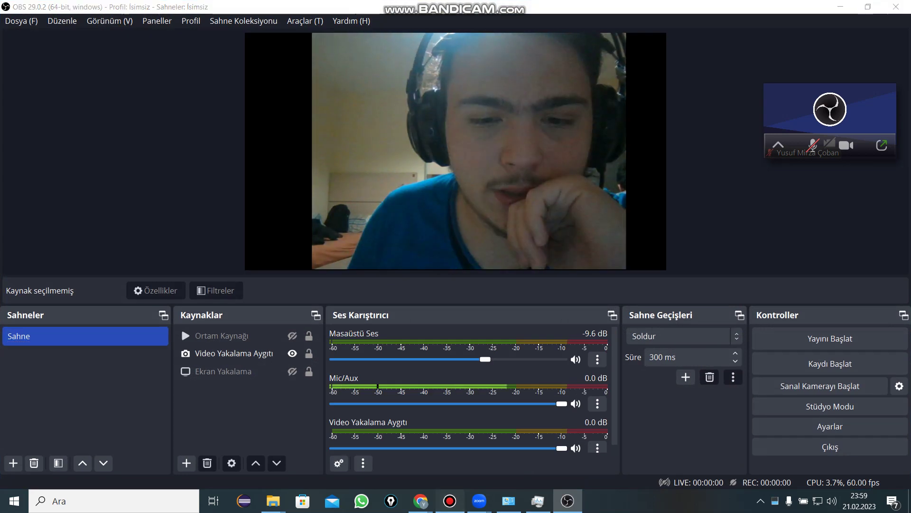
left_click(449, 500)
left_click(450, 501)
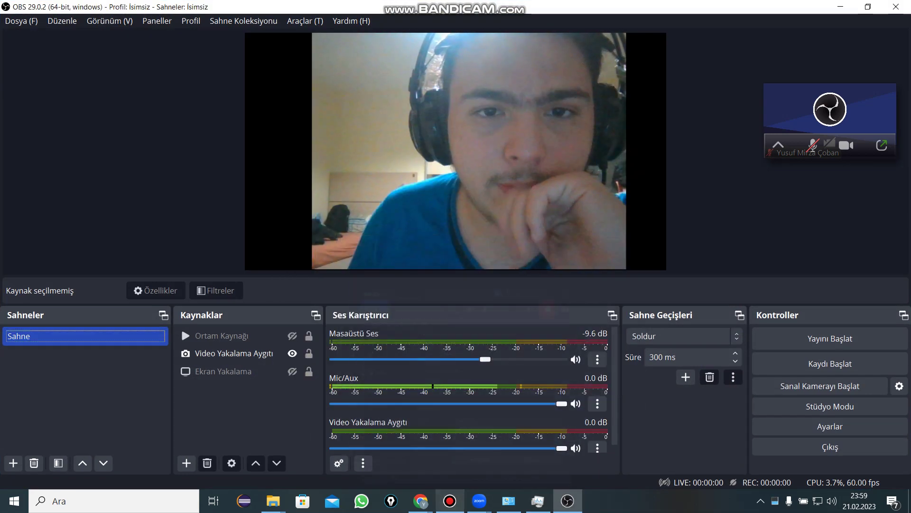
Remove the existing Video Yakalama Aygıtı and Ortam Kaynağı sources from the scene
left_click(234, 353)
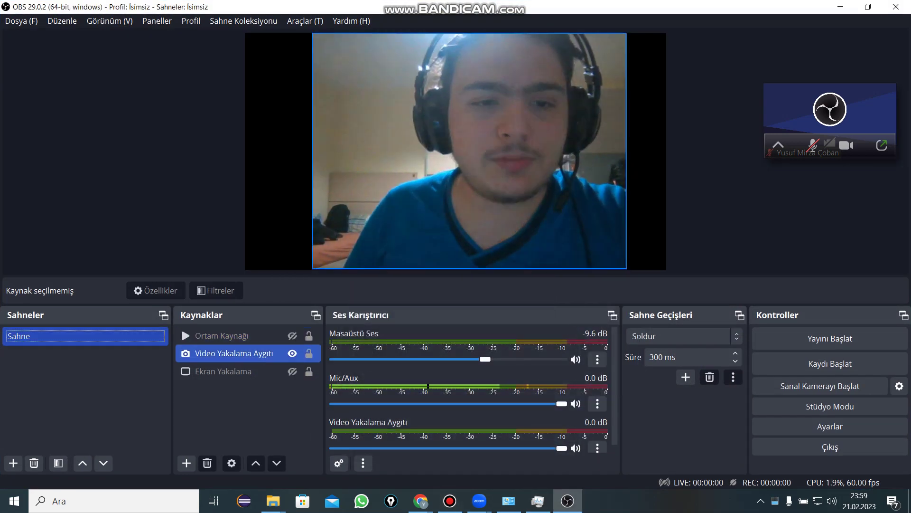
right_click(223, 353)
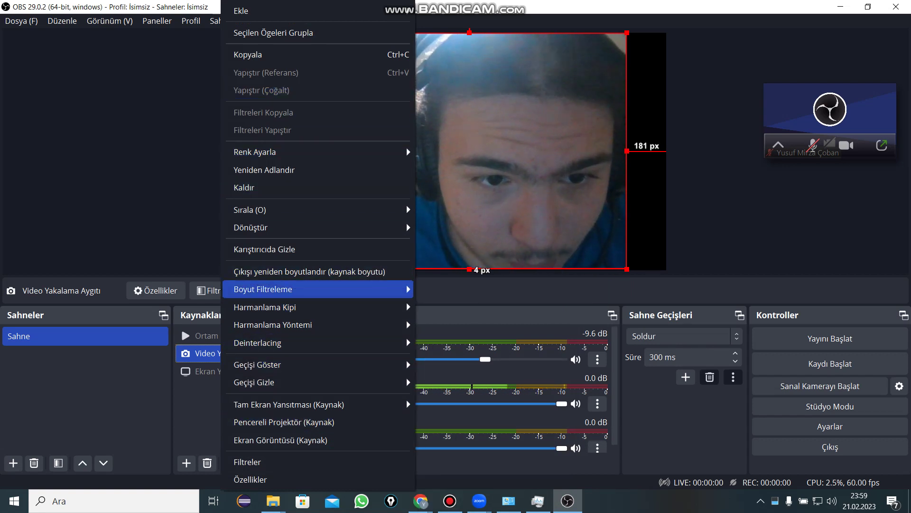
left_click(244, 187)
left_click(528, 258)
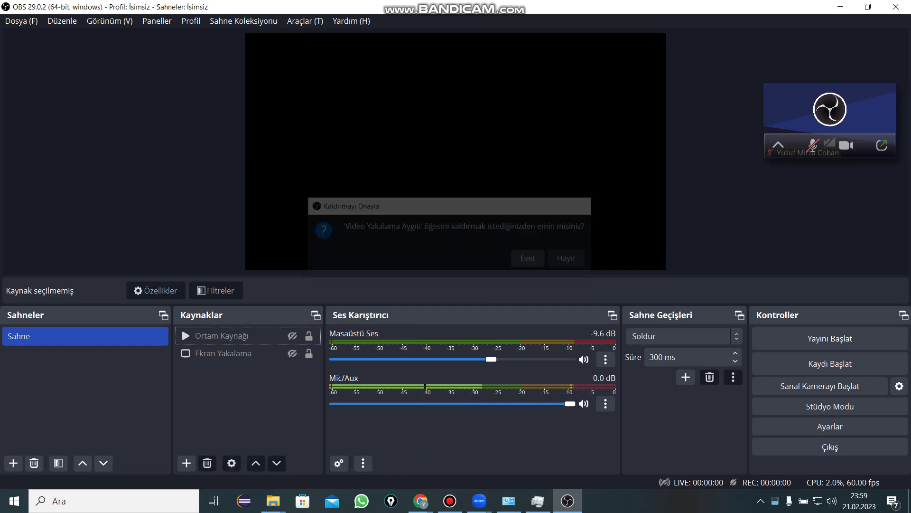
right_click(247, 336)
left_click(266, 188)
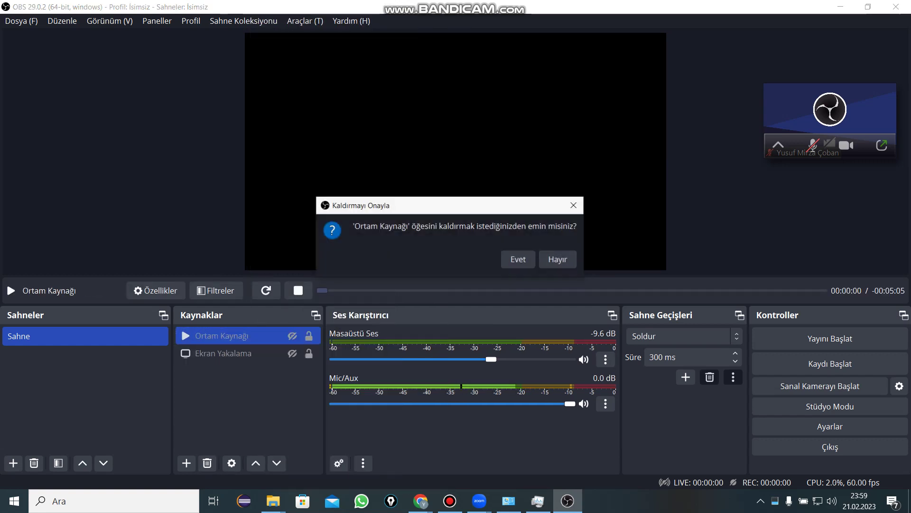
left_click(517, 258)
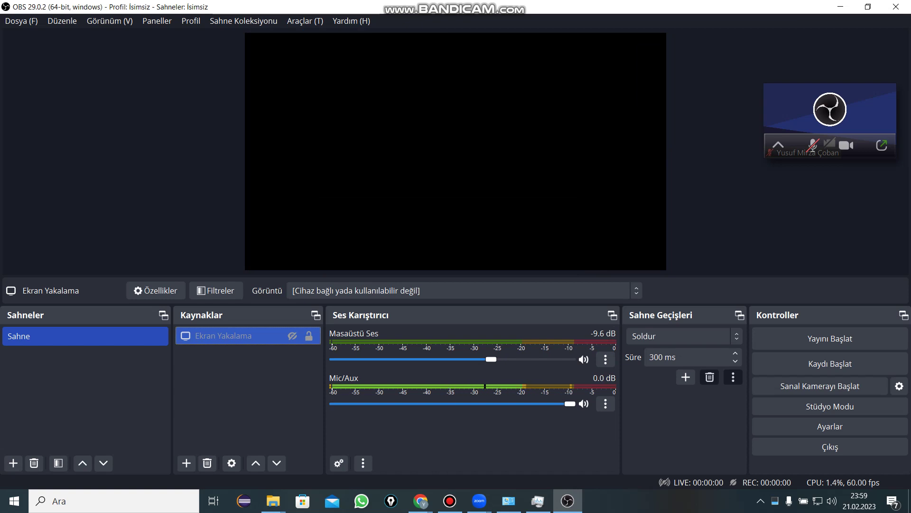
Add a new visible Video Yakalama Aygıtı source that uses HD Webcam, keeping its default properties
left_click(187, 463)
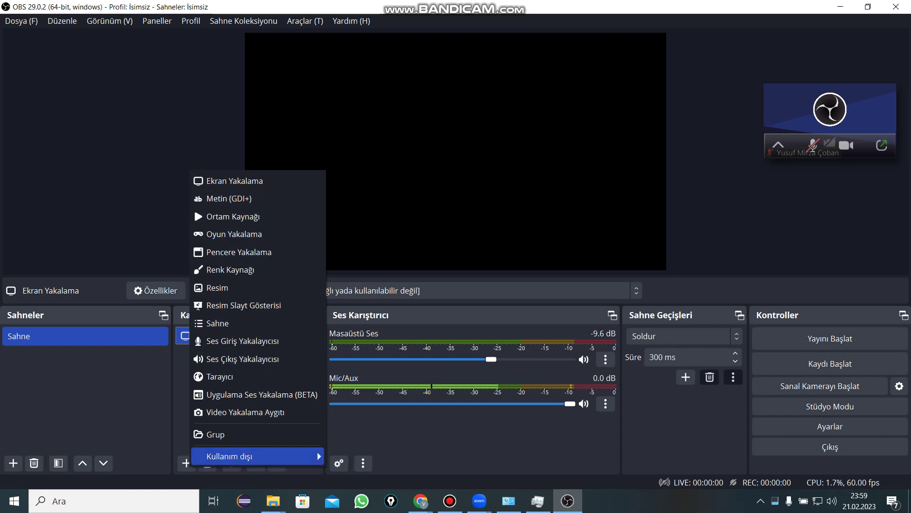
left_click(245, 412)
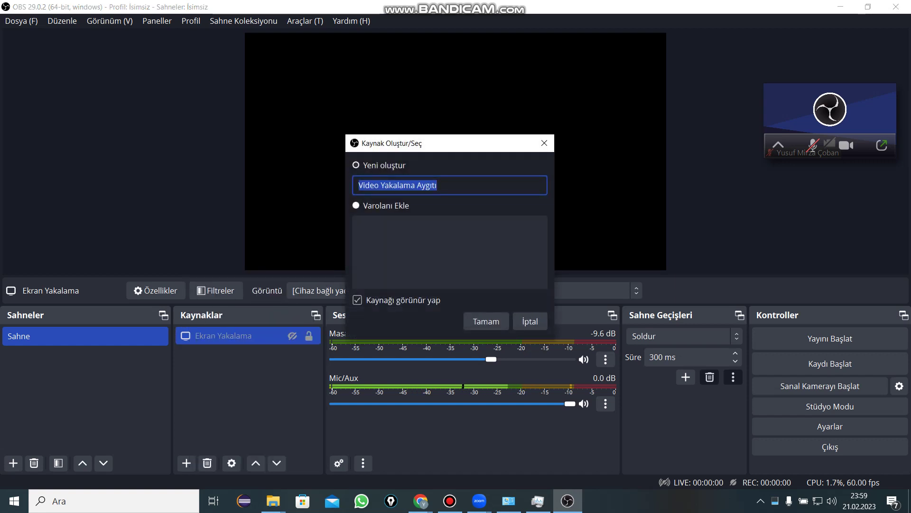
key("Return")
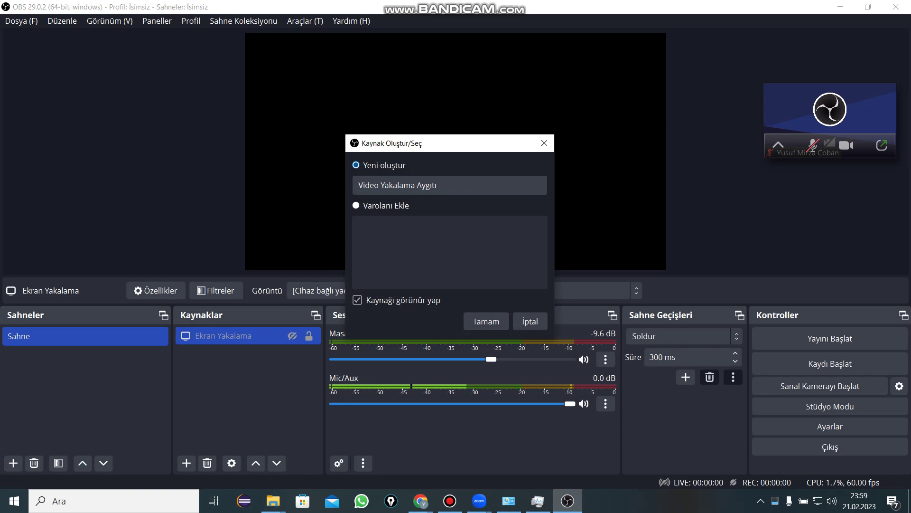
left_click(486, 321)
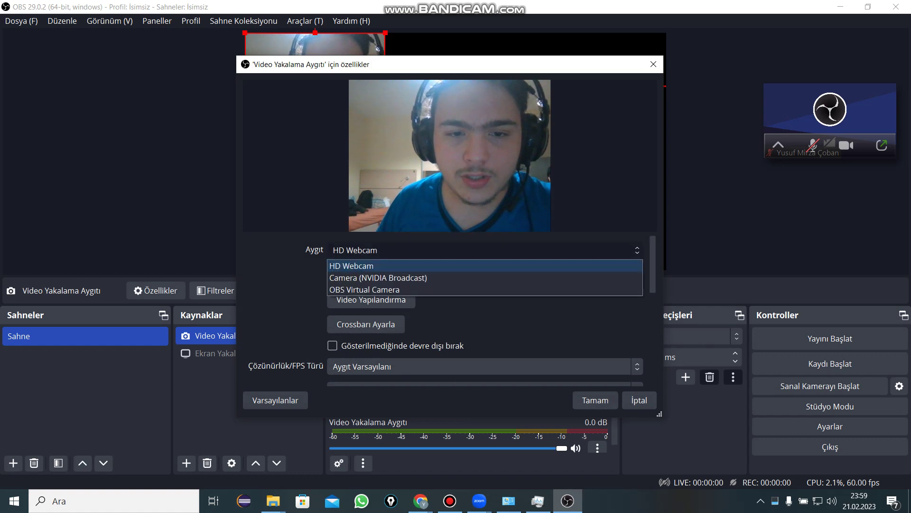
key("Escape")
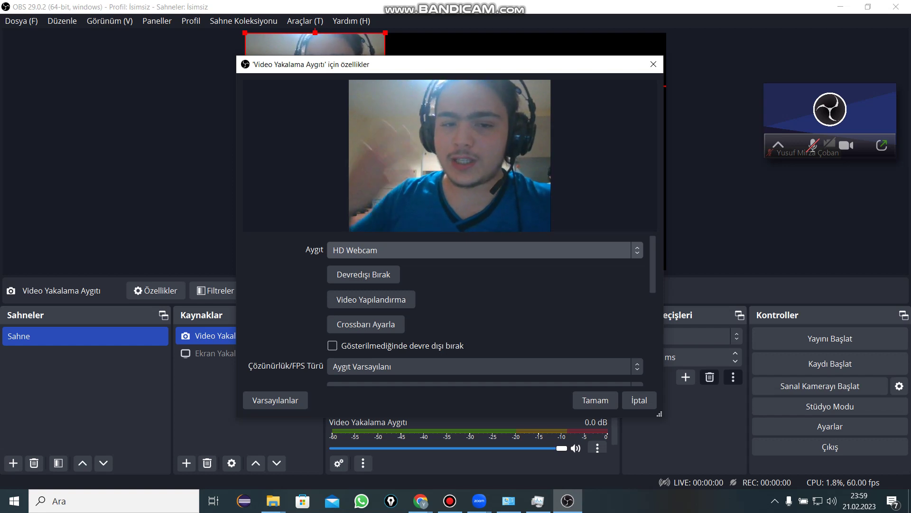
scroll(484, 309, "down", 5)
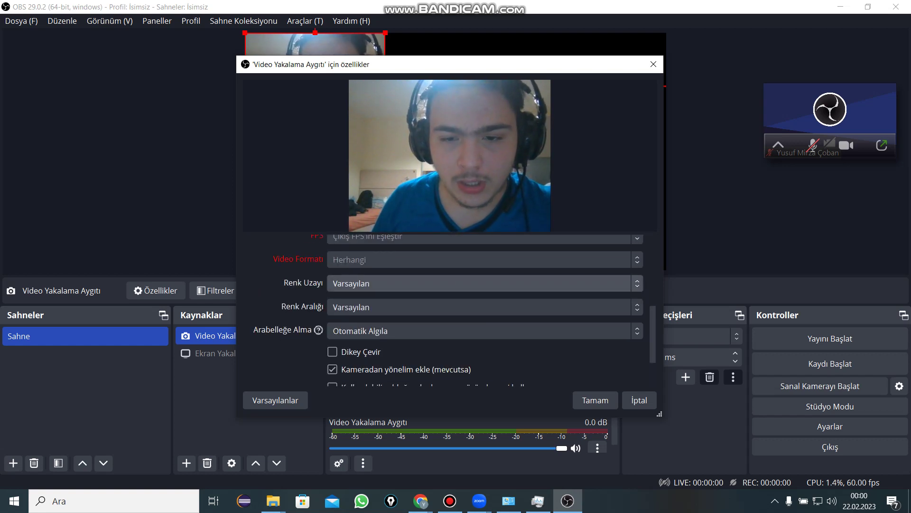
scroll(484, 309, "up", 2)
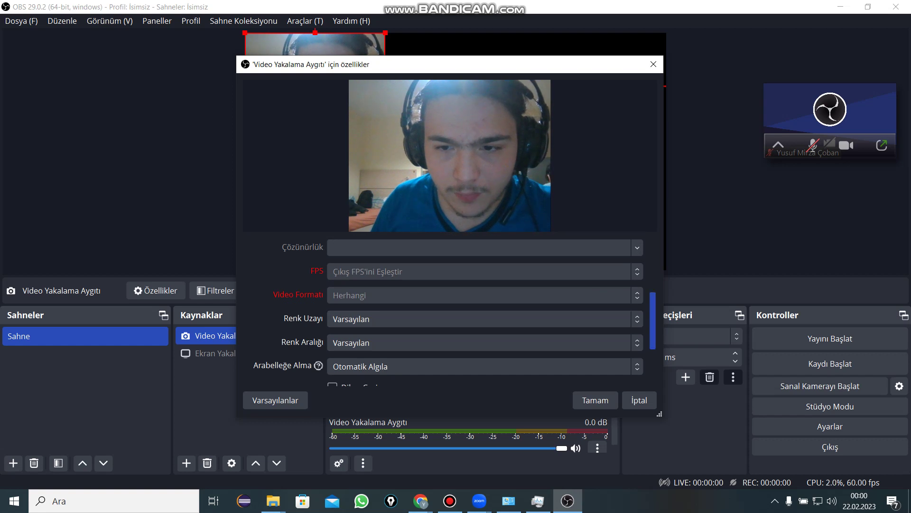
scroll(484, 309, "up", 3)
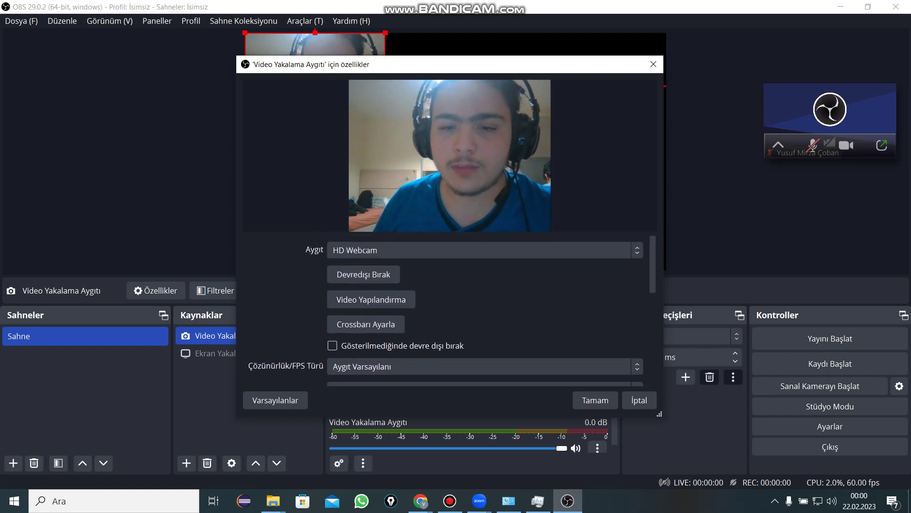
left_click(595, 400)
Enlarge the webcam source to the canvas height, with side margins of about 224 px on the left and 256 px on the right
left_click_drag(385, 138, 451, 152)
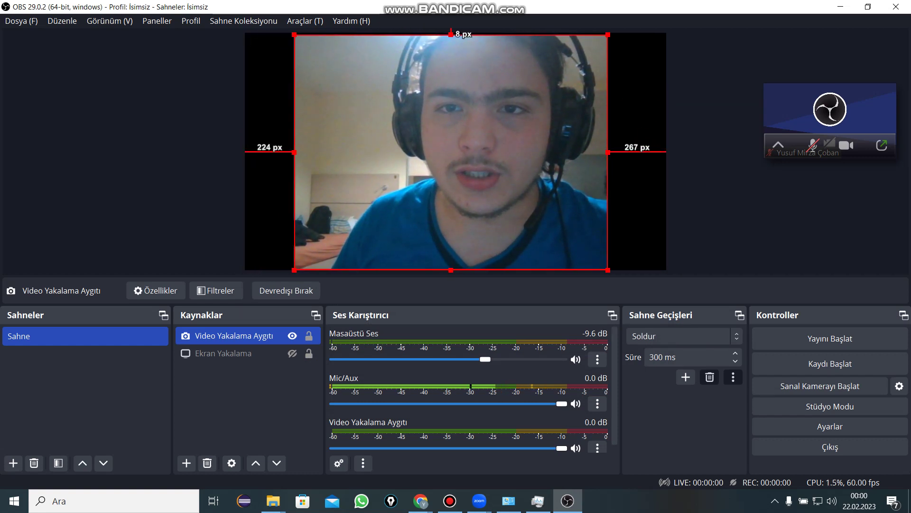
left_click_drag(607, 35, 611, 33)
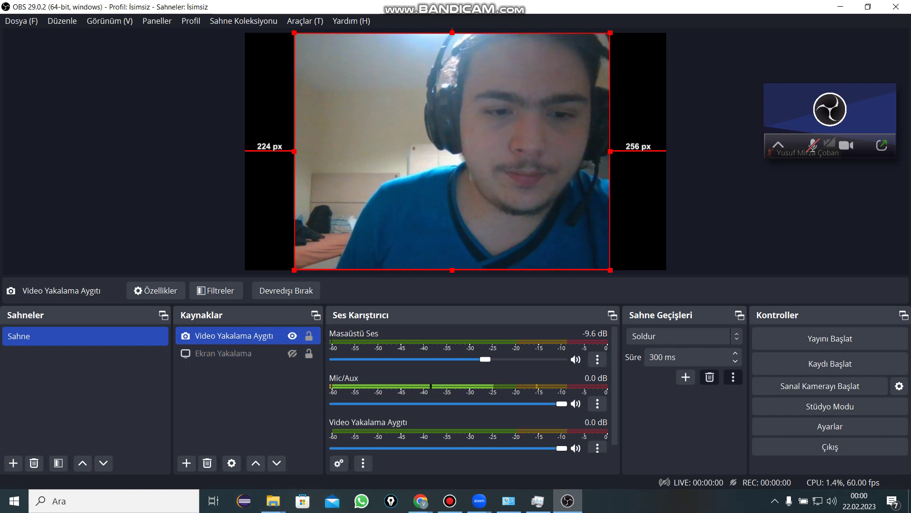
left_click(186, 462)
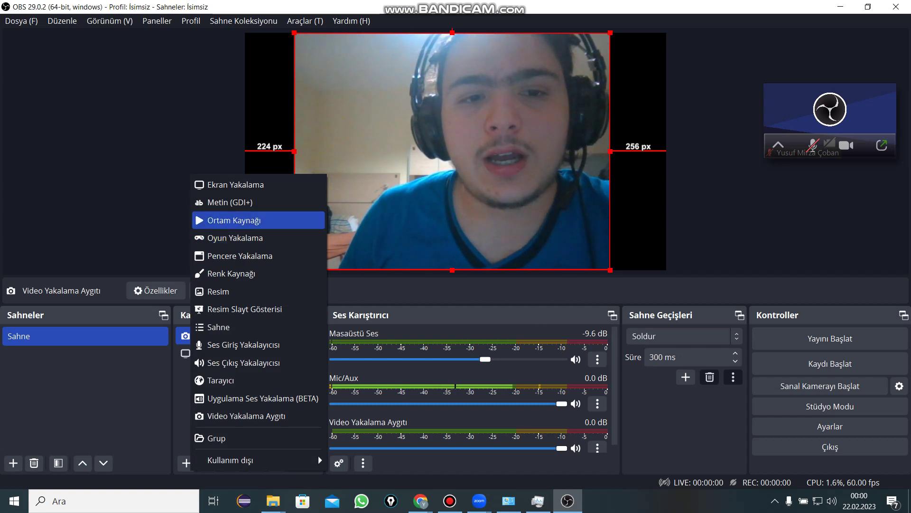
left_click(234, 220)
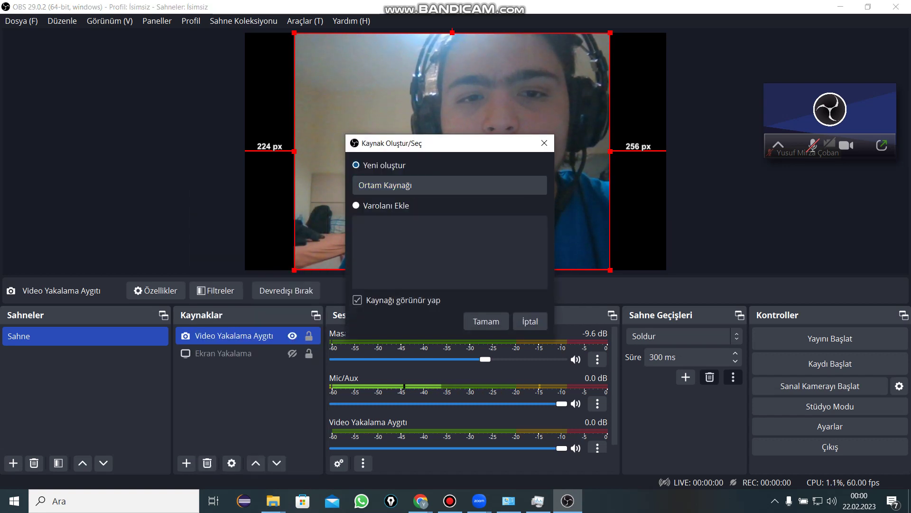
left_click(486, 321)
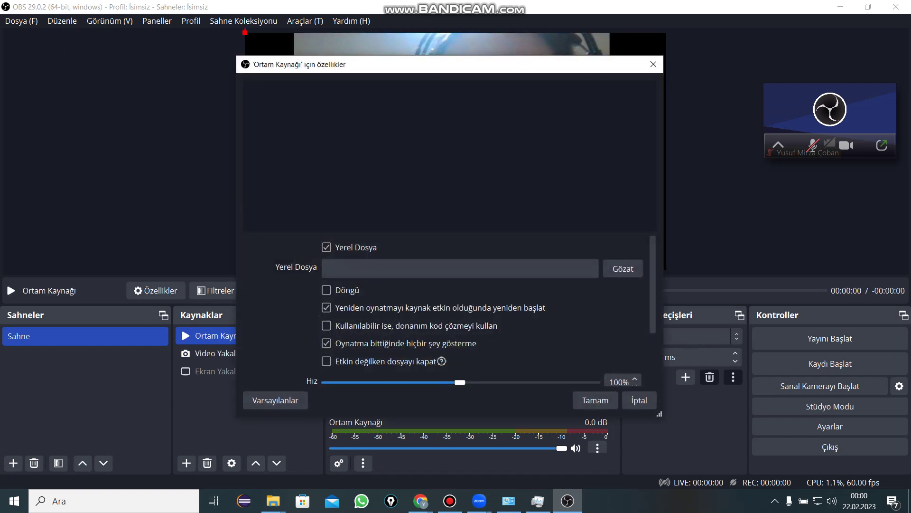
left_click(653, 64)
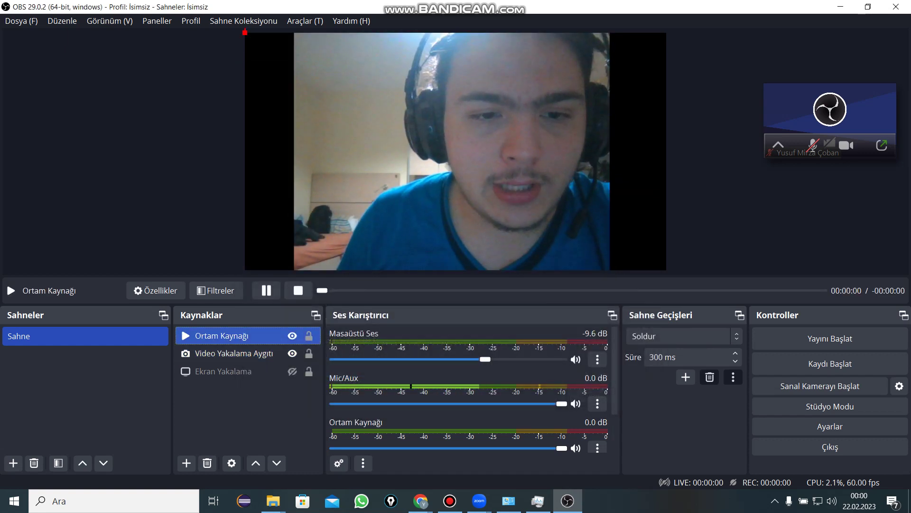
right_click(261, 336)
left_click(284, 187)
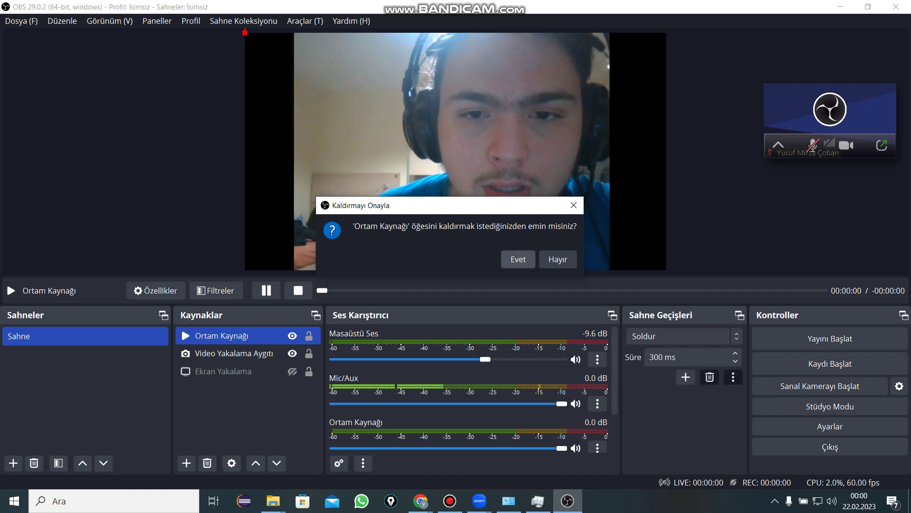
left_click(519, 258)
Add a new visible Ortam Kaynağı source named Video to the scene
left_click(186, 463)
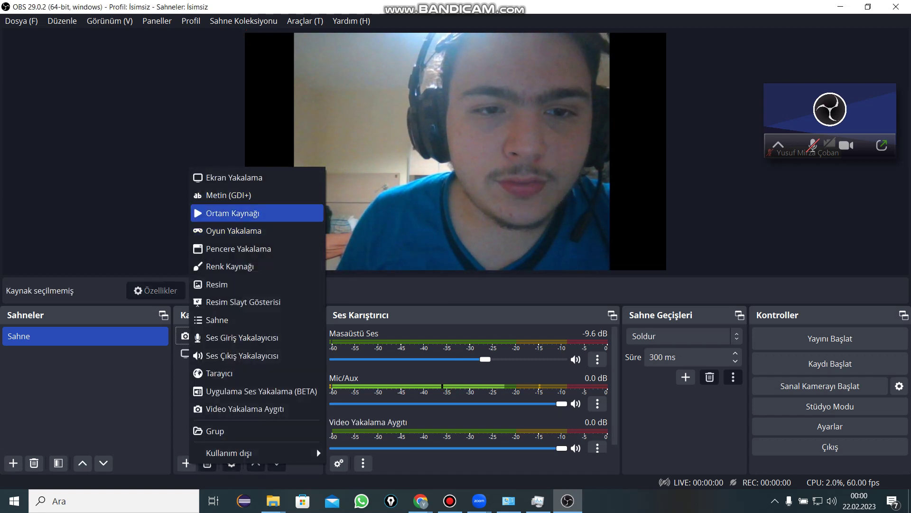
left_click(238, 212)
left_click(412, 186)
left_click(356, 165)
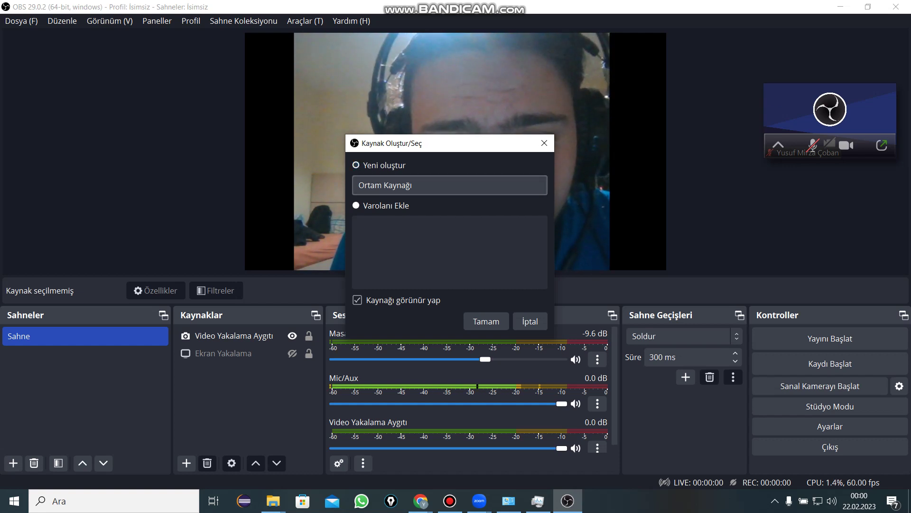
key("Tab")
key("BackSpace")
type("Yen")
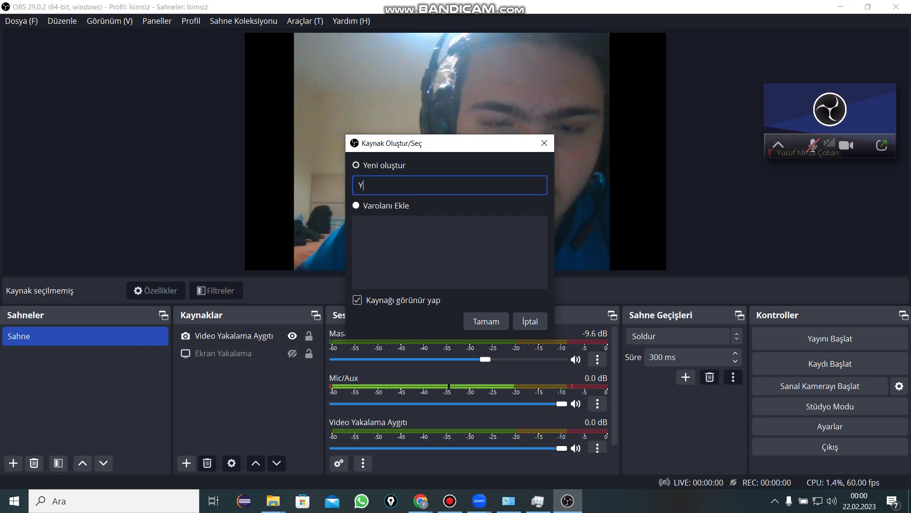
key("BackSpace")
key("BackSpace")
key("BackSpace")
type("Video")
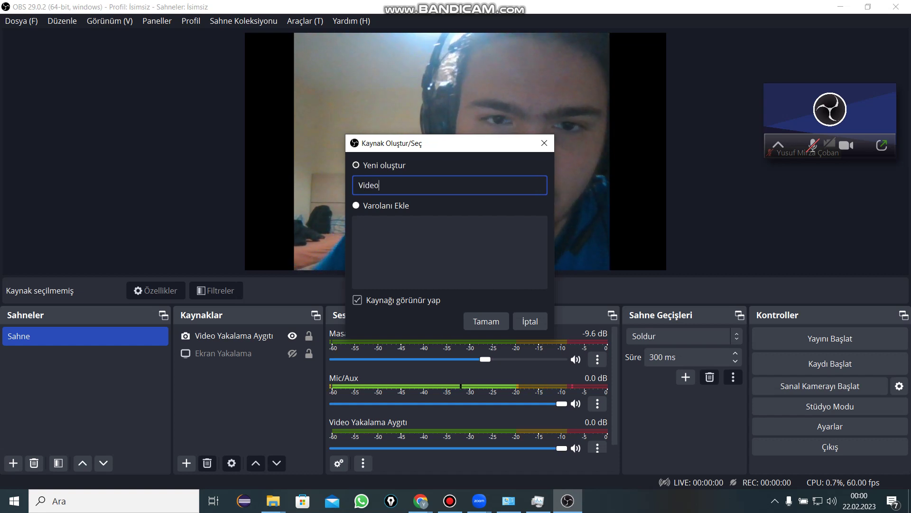
key("shift+Tab")
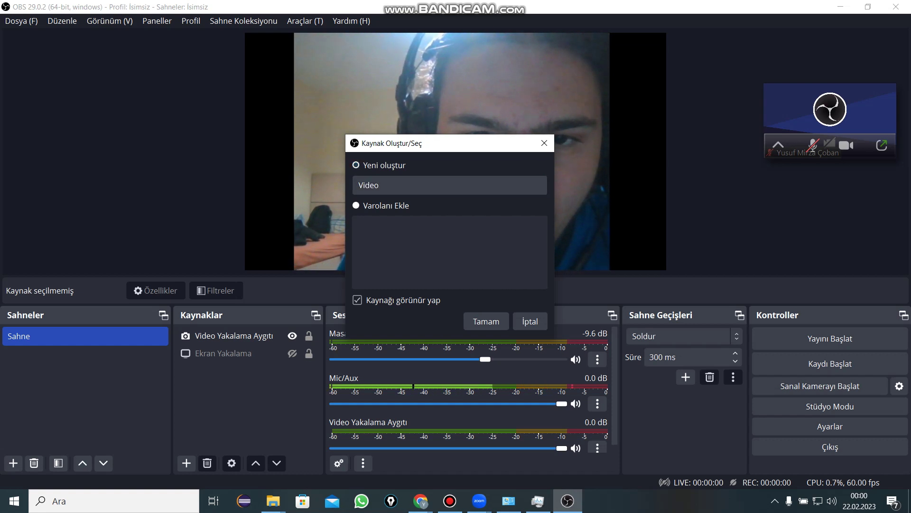
key("Return")
Choose 5 dk Deneysel.mov from the Videolar folder as the Video source's local file
left_click(460, 268)
left_click(622, 268)
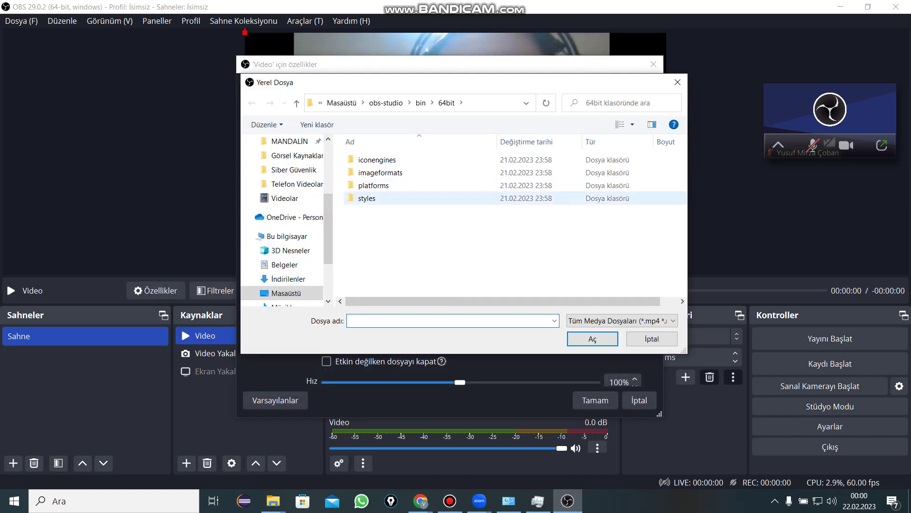
scroll(285, 264, "down", 2)
left_click(286, 265)
left_click(288, 250)
left_click(286, 264)
scroll(379, 256, "down", 1)
scroll(284, 265, "down", 1)
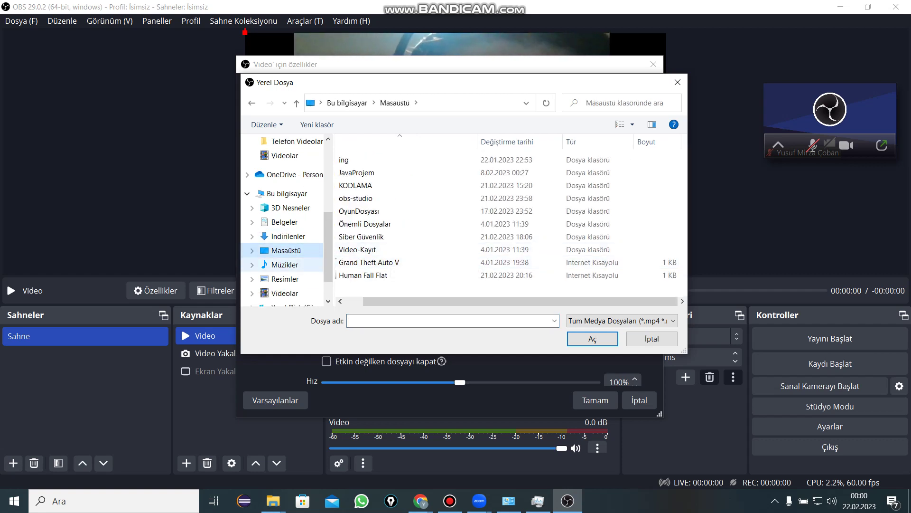
scroll(285, 256, "down", 1)
left_click(285, 265)
left_click(512, 181)
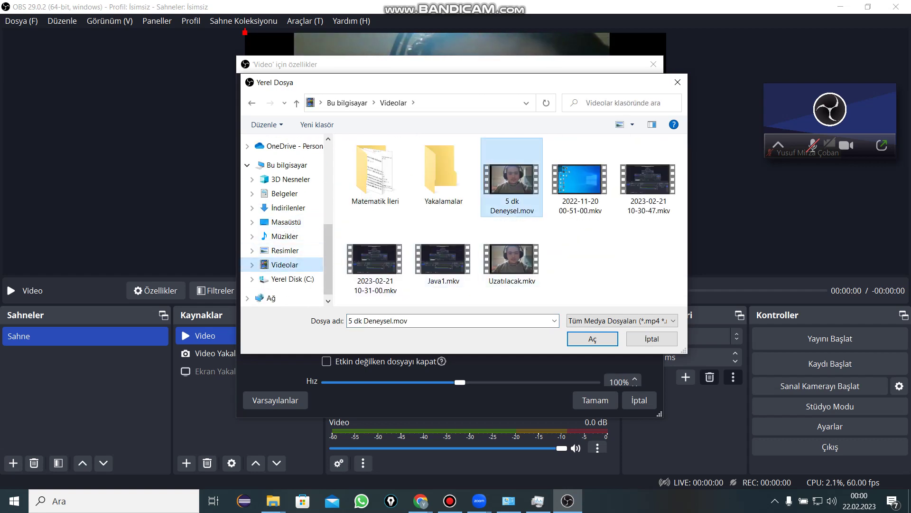
left_click(592, 339)
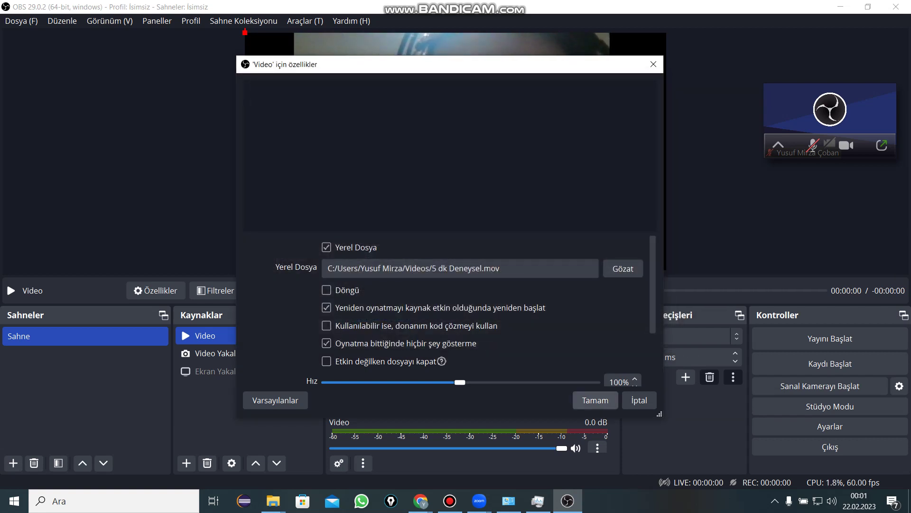
Enable looping (Döngü) for the Video source and accept its properties
scroll(447, 309, "down", 2)
scroll(446, 308, "up", 1)
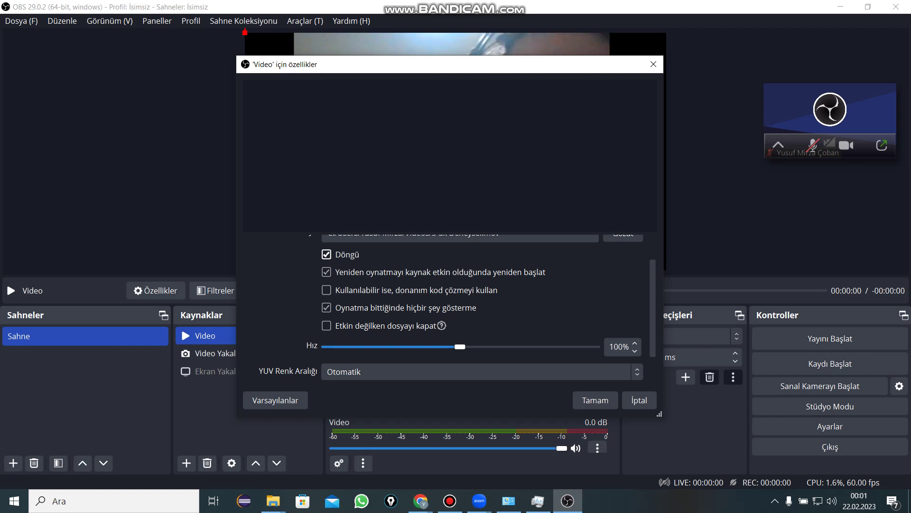
left_click(596, 400)
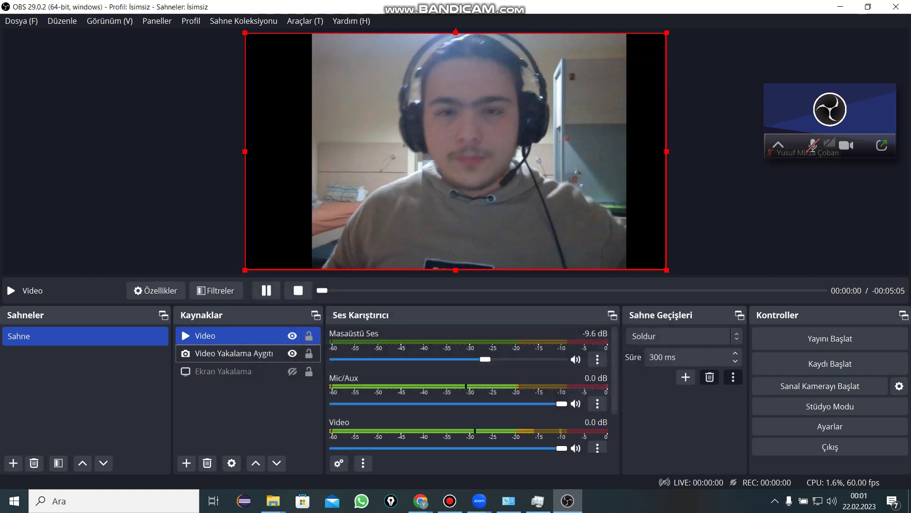
Toggle the Video source's visibility to compare it with the webcam, leaving the Video source hidden
left_click(292, 336)
left_click(292, 335)
left_click(292, 336)
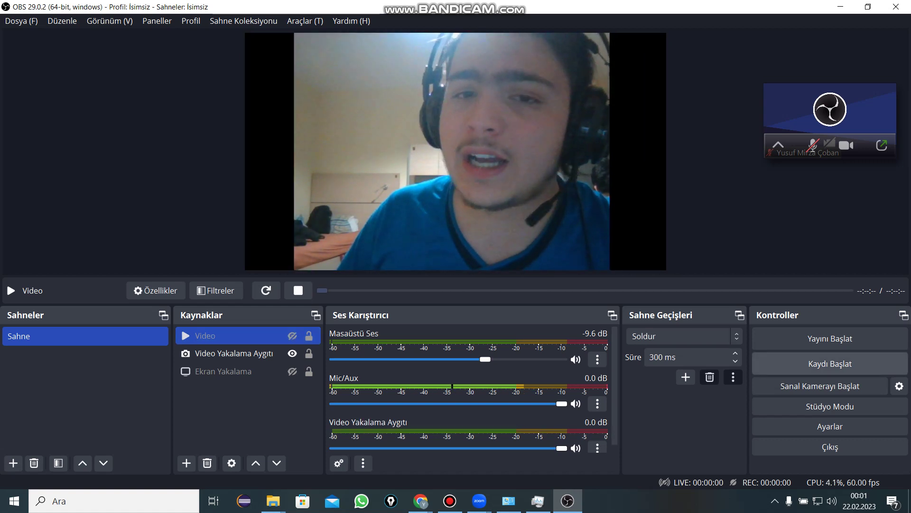
Record a short clip of the webcam scene and stop the recording
left_click(830, 364)
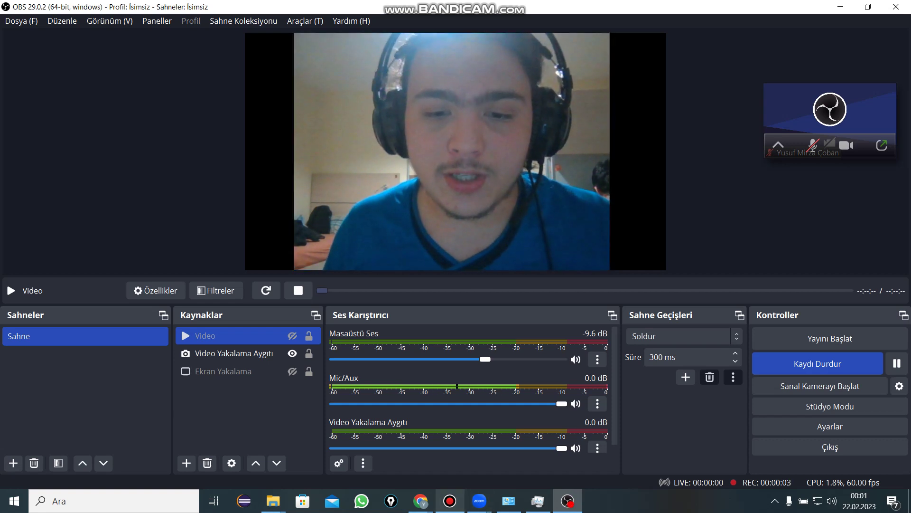
left_click(450, 501)
left_click(450, 501)
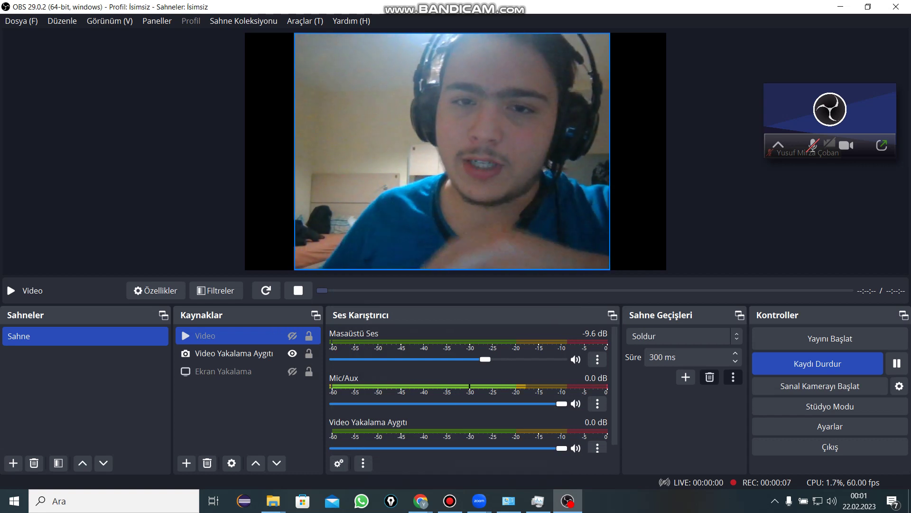
left_click(818, 363)
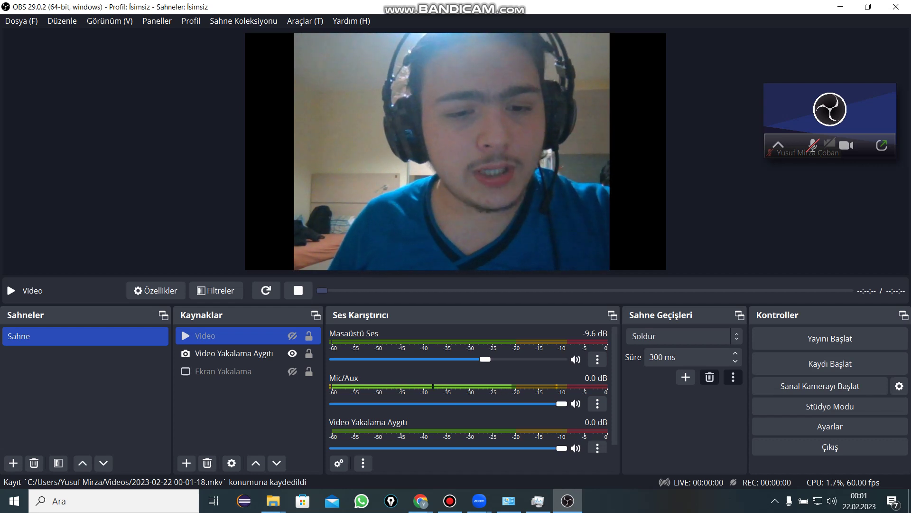
left_click(273, 500)
left_click(234, 451)
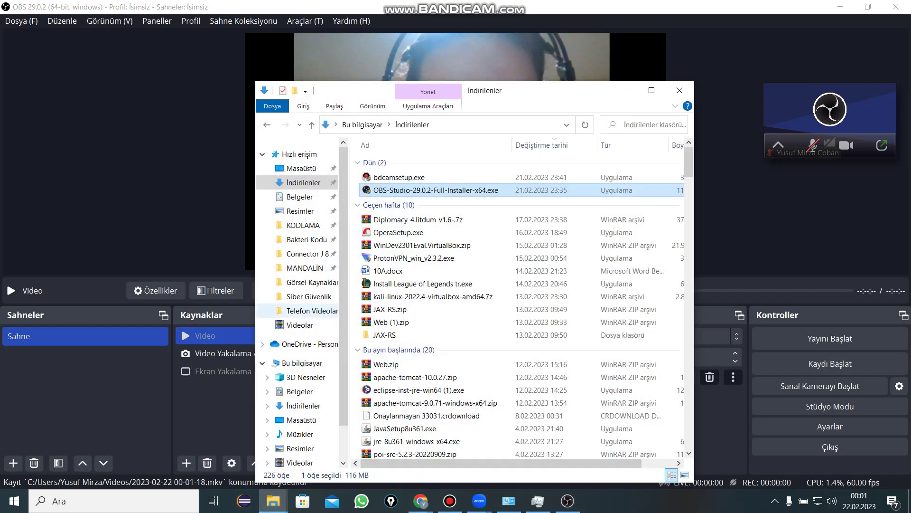
left_click(300, 324)
double_click(457, 263)
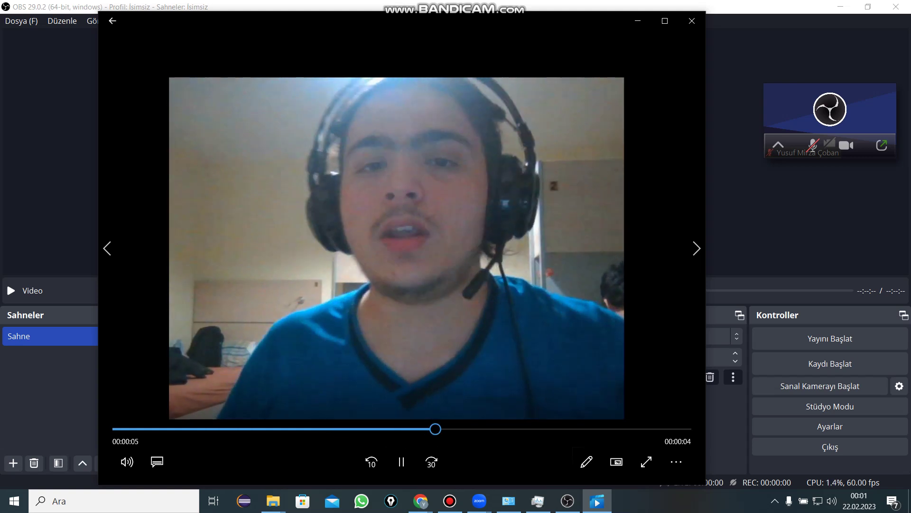
left_click(402, 462)
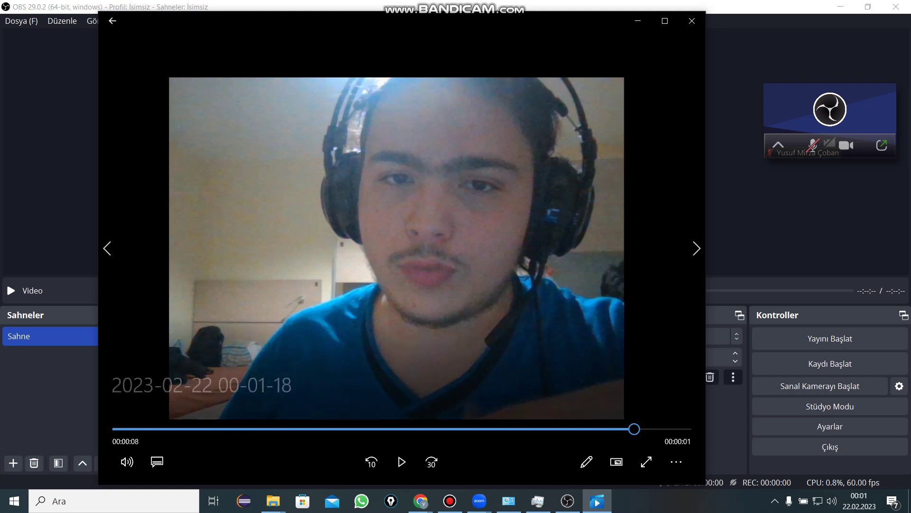
left_click(691, 20)
left_click(679, 90)
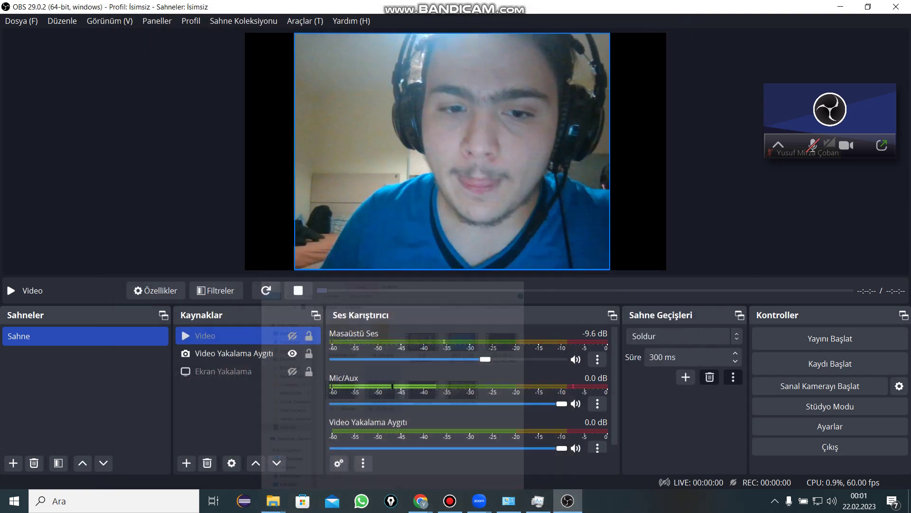
Lower the Masaüstü Ses and Mic/Aux volumes in the audio mixer to -inf dB
left_click_drag(485, 359, 335, 359)
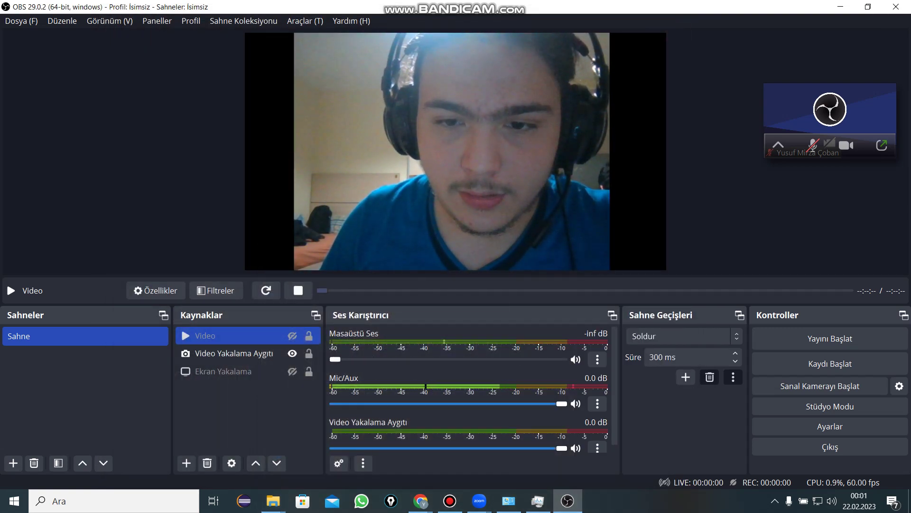
left_click_drag(561, 403, 335, 403)
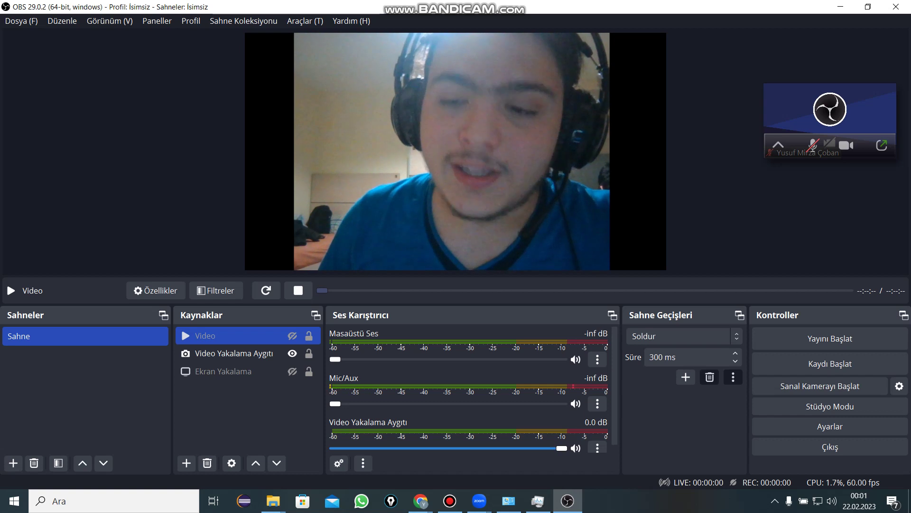
left_click(449, 501)
left_click(450, 501)
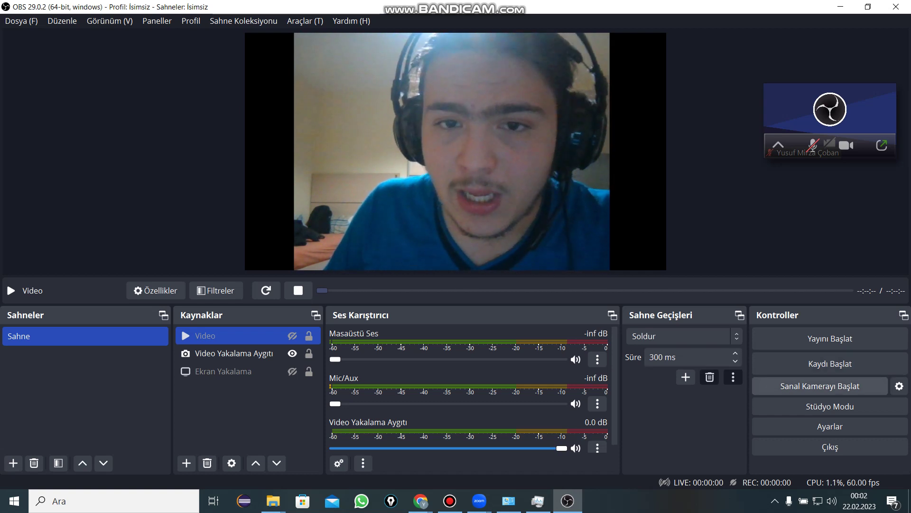
Start the virtual camera, briefly show the Video source over the webcam, and hide it again
left_click(820, 386)
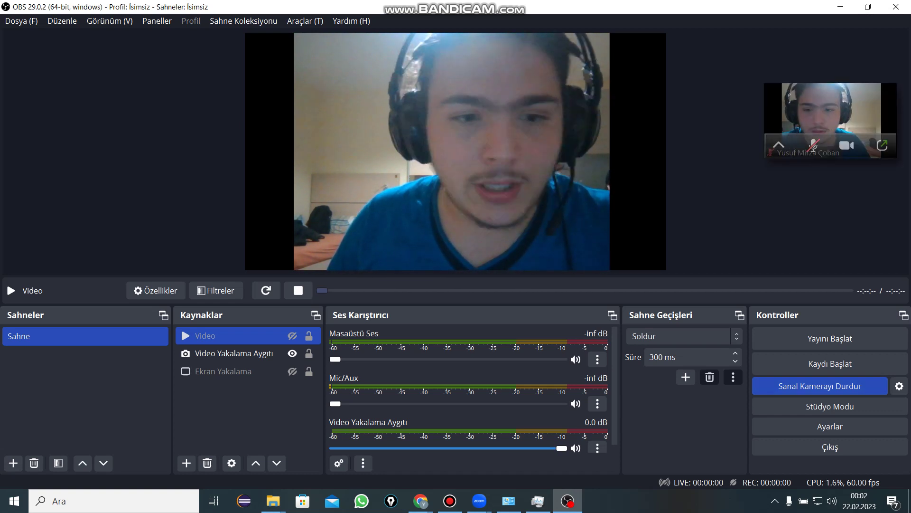
left_click(293, 336)
left_click(292, 335)
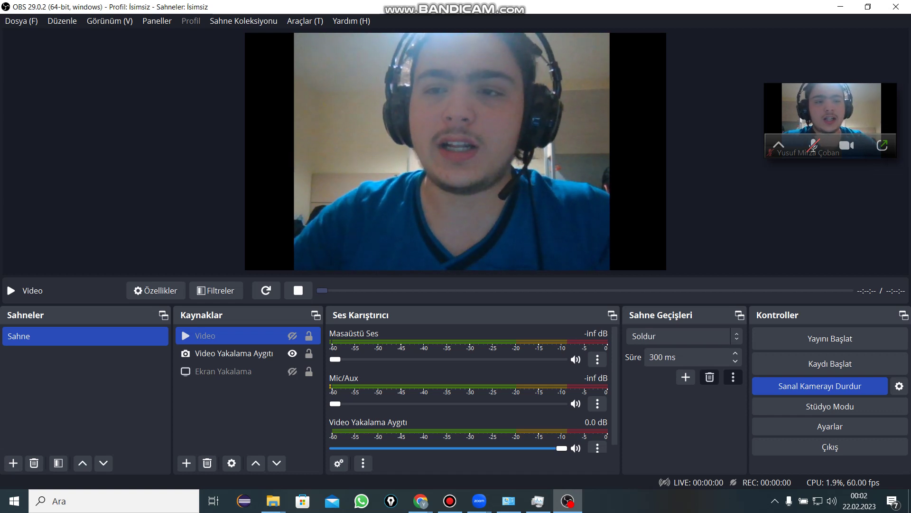
left_click(227, 353, "ctrl")
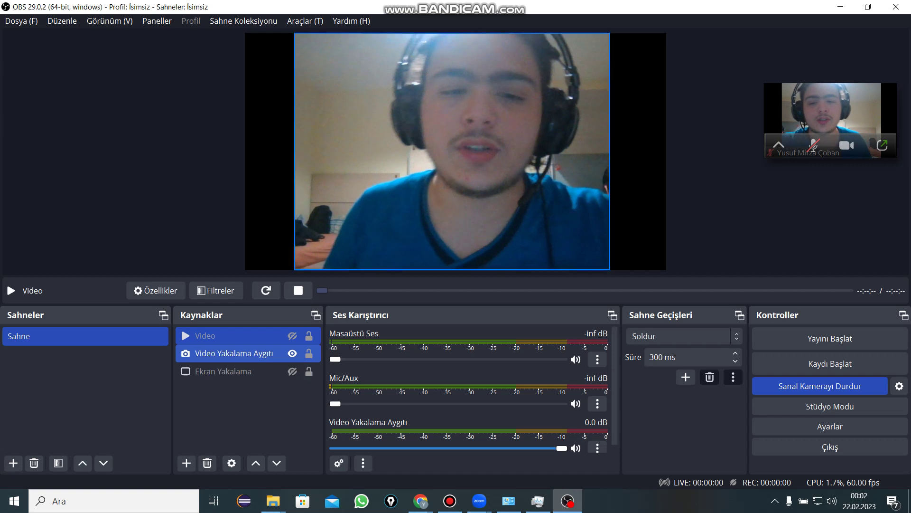
left_click(449, 501)
left_click(449, 500)
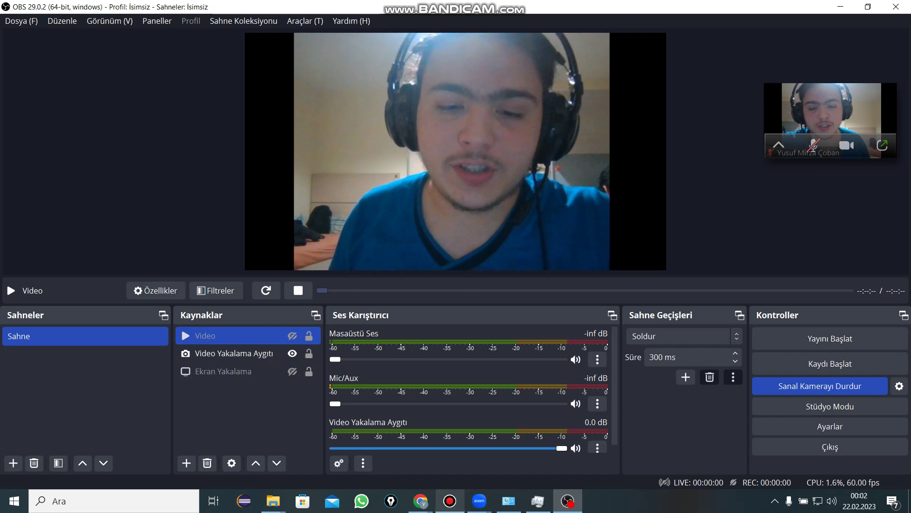
left_click(449, 501)
left_click(449, 500)
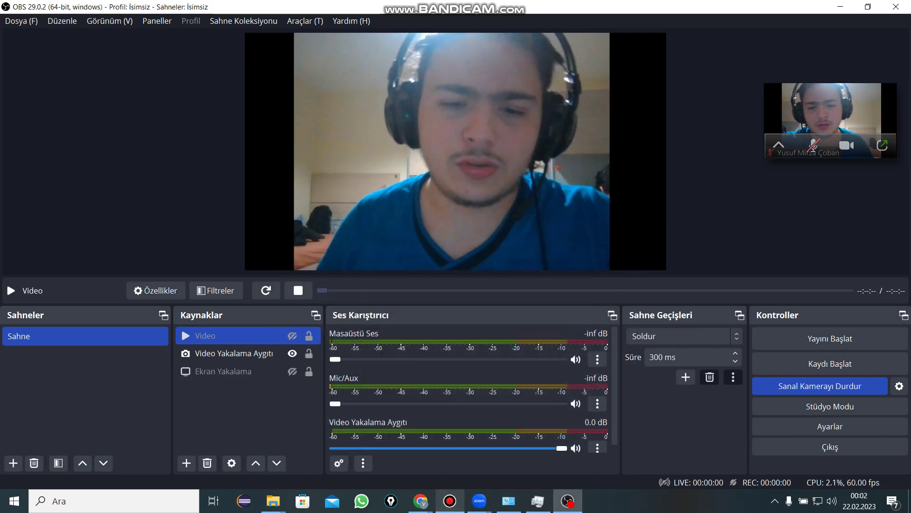
left_click(449, 500)
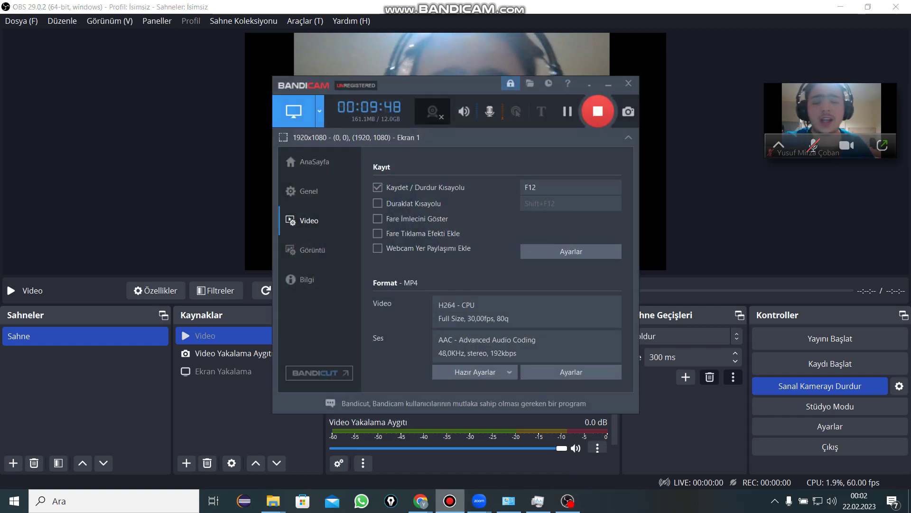